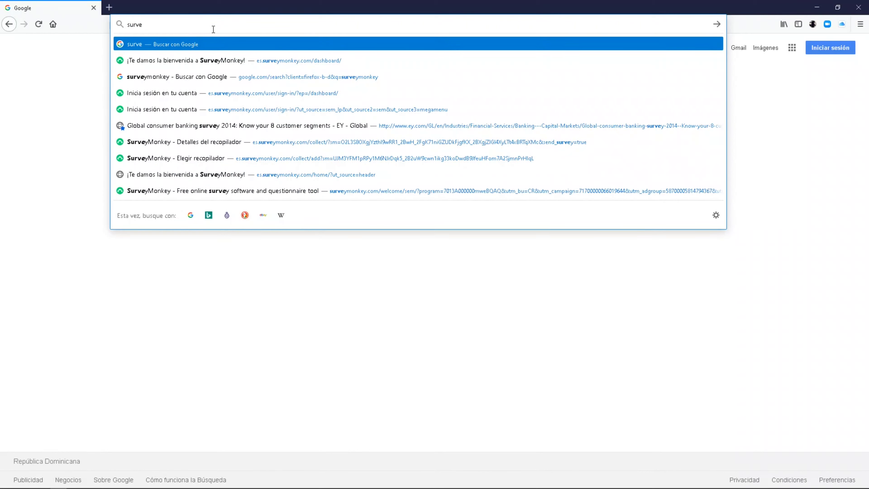
# - Search Google for 'surveymonkey' and open the SurveyMonkey.com ad result
pyautogui.press('Down')
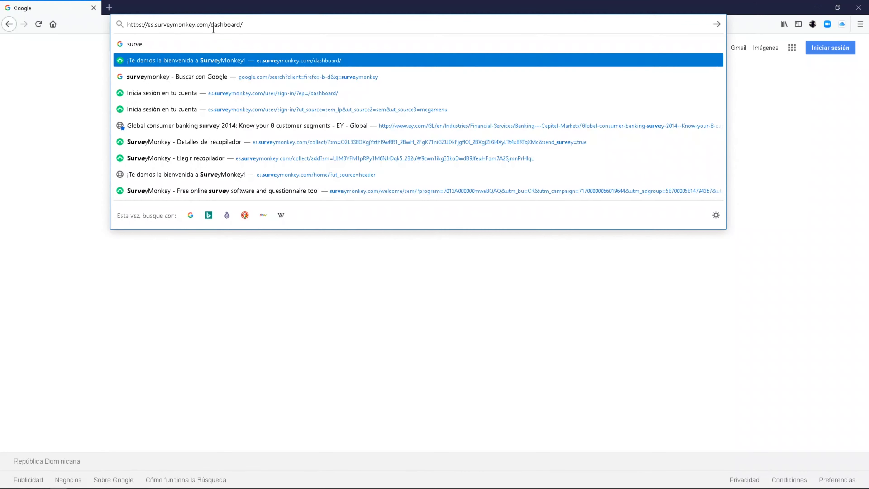
pyautogui.click(278, 236)
pyautogui.click(346, 193)
pyautogui.write('surve')
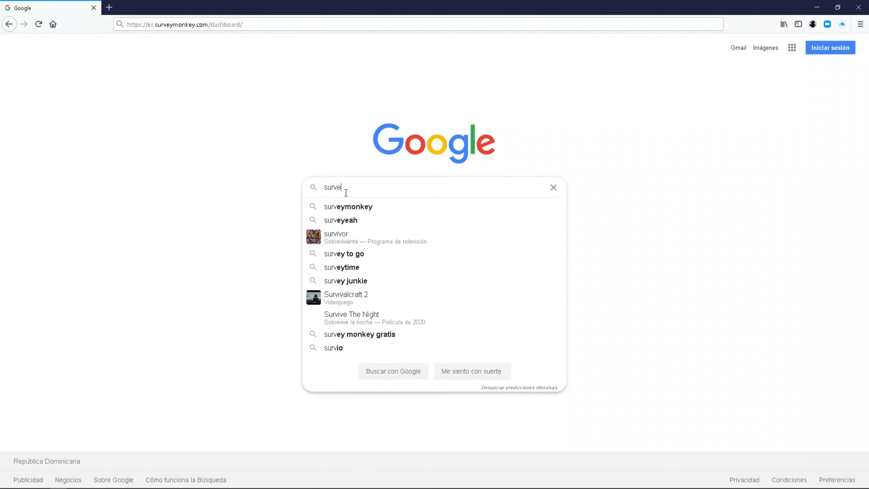
pyautogui.write('ymonkey')
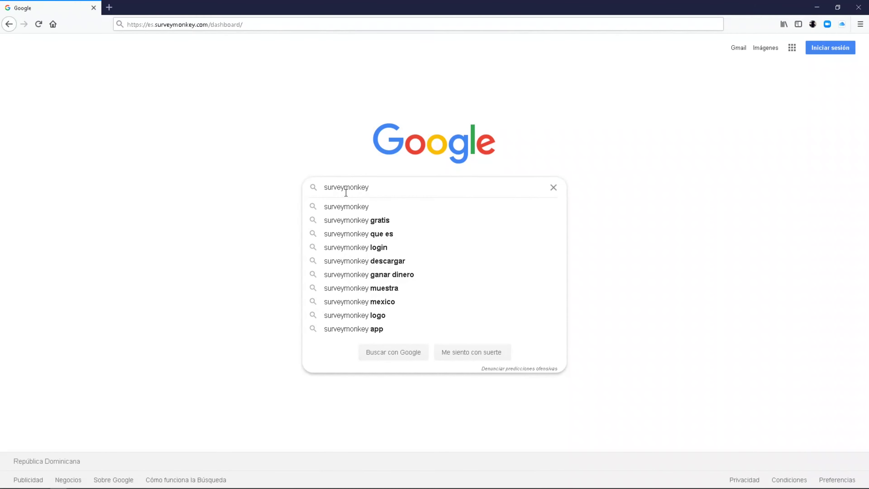
pyautogui.press('Return')
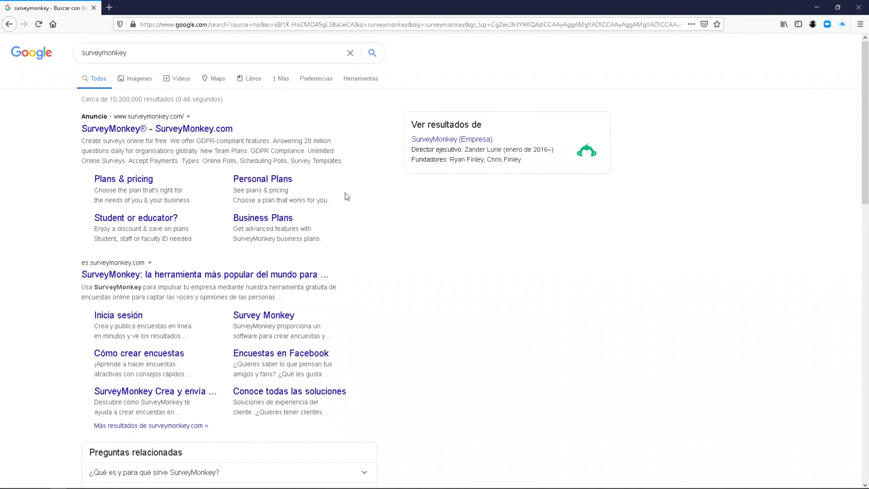
pyautogui.click(128, 132)
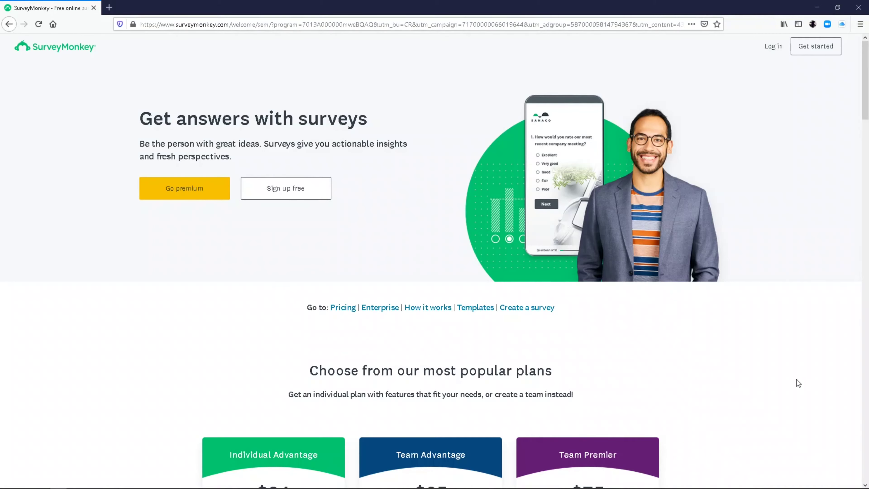
# - Go from the SurveyMonkey landing page to the free sign-up page
pyautogui.moveTo(674, 486)
pyautogui.click(287, 192)
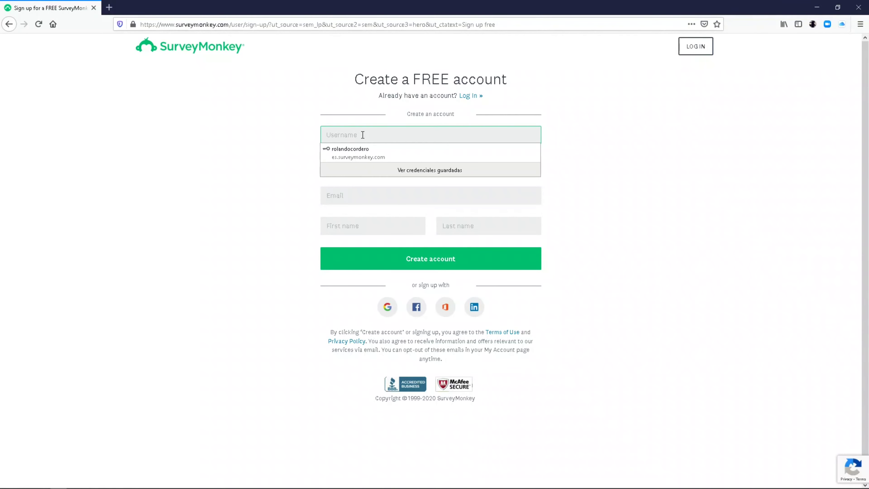
# - Fill the username, password and email address from the browser's saved suggestions
pyautogui.press('Down')
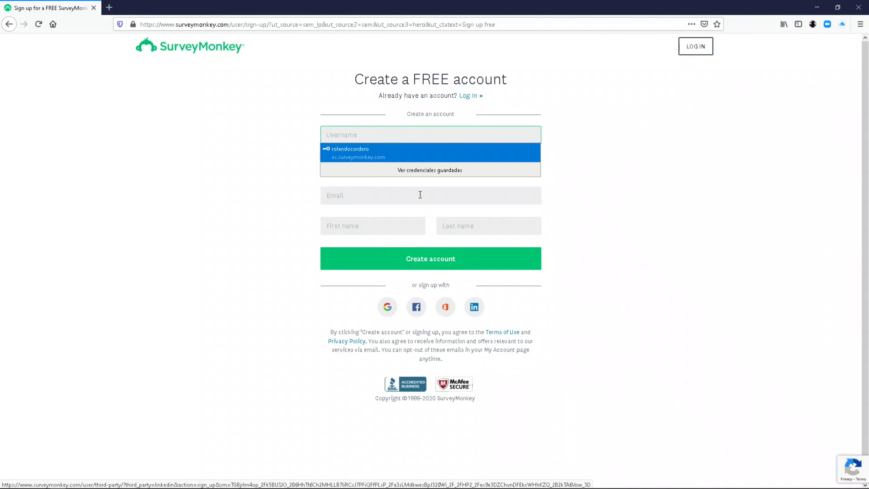
pyautogui.click(349, 149)
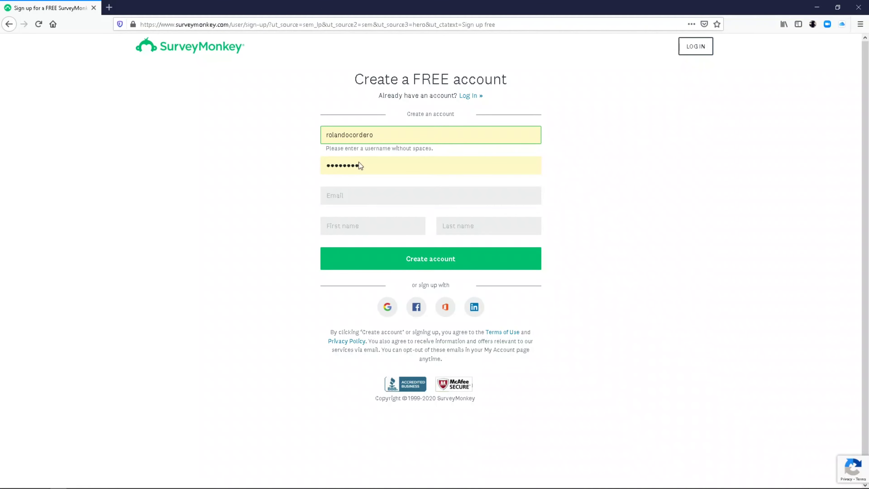
pyautogui.click(349, 192)
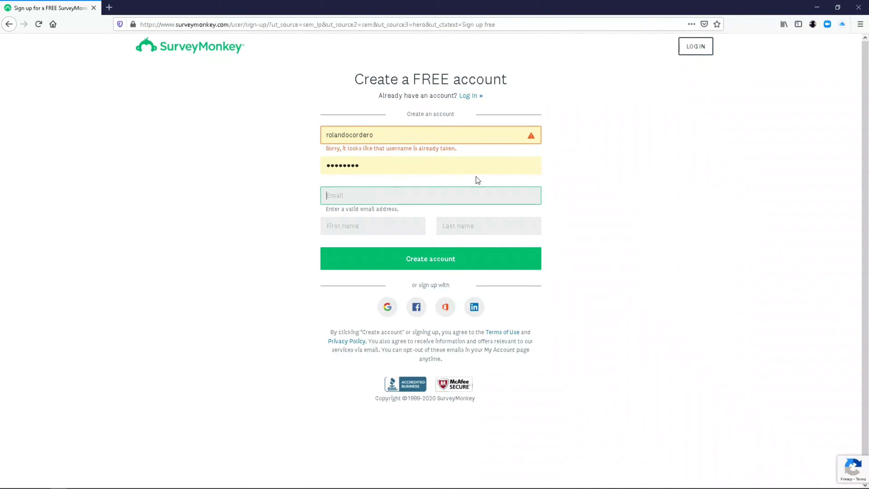
pyautogui.click(356, 197)
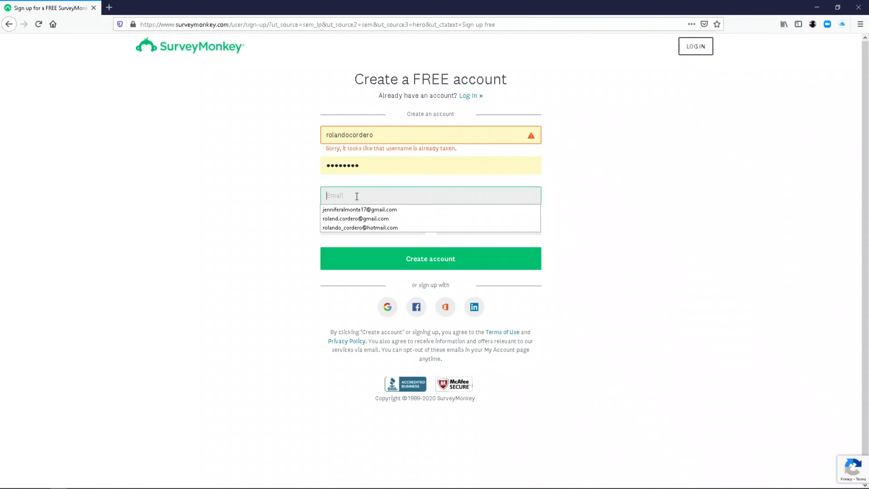
pyautogui.click(358, 218)
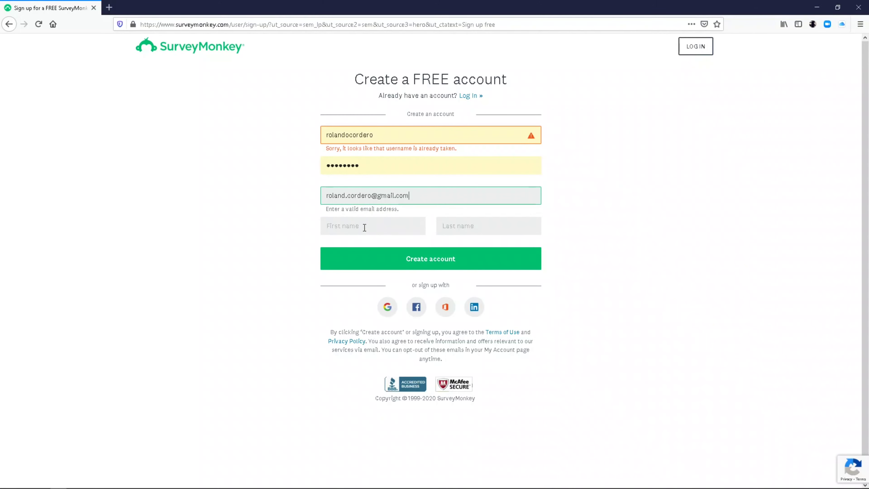
# - Enter the first and last name, submit the sign-up form, and autofill the saved login
pyautogui.click(364, 227)
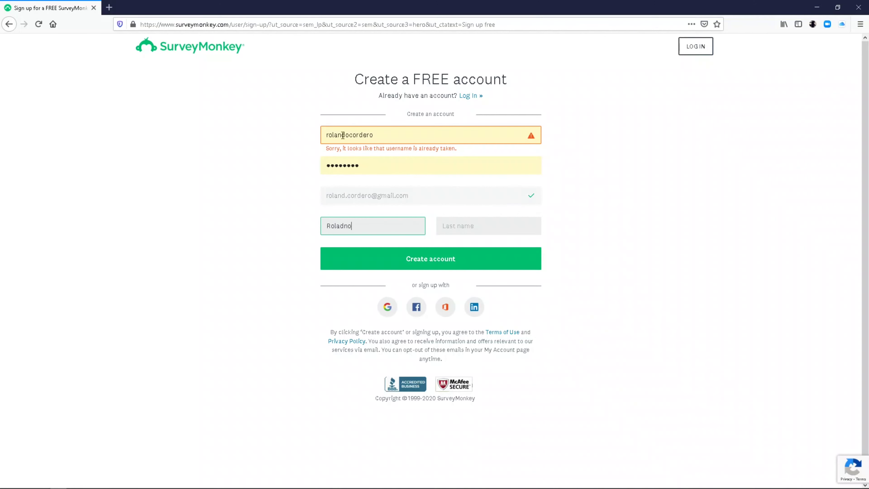
pyautogui.click(373, 167)
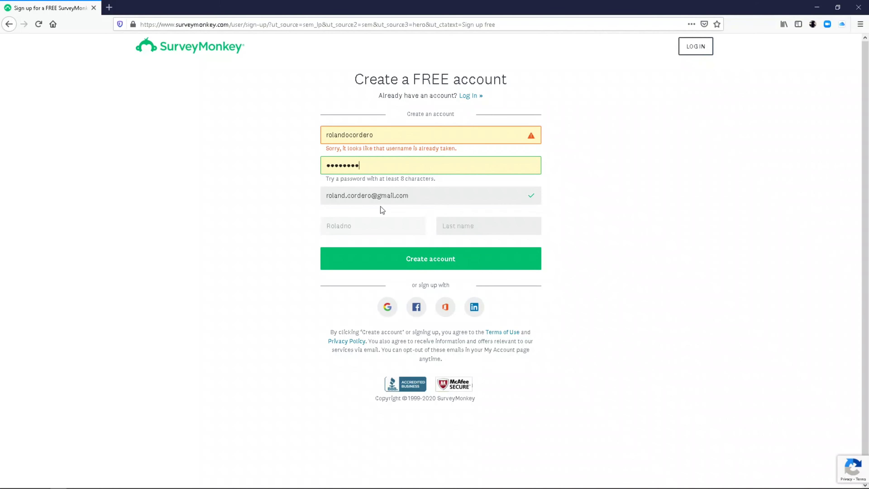
pyautogui.click(359, 224)
pyautogui.press('BackSpace')
pyautogui.press('BackSpace')
pyautogui.press('BackSpace')
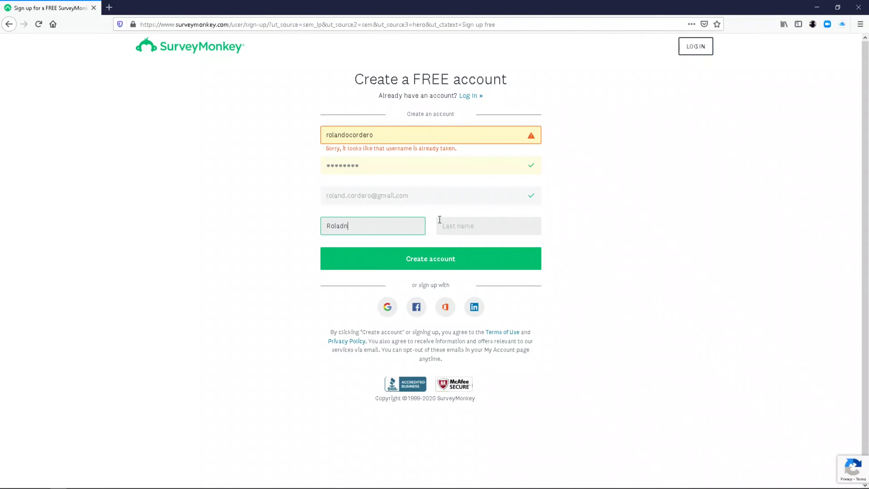
pyautogui.write('ndo')
pyautogui.click(440, 220)
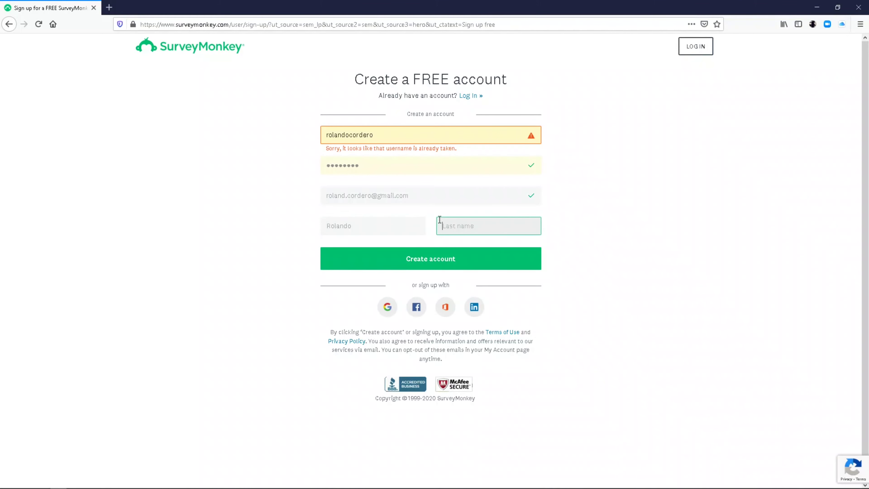
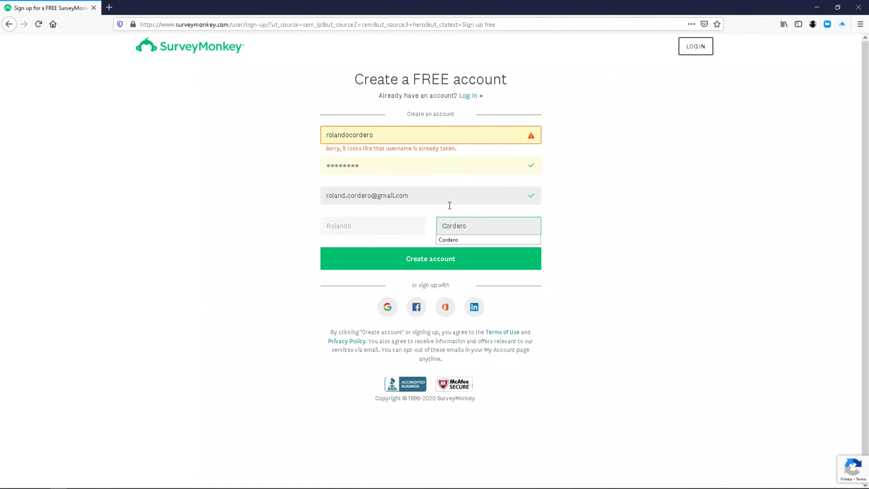
pyautogui.click(419, 264)
pyautogui.click(322, 168)
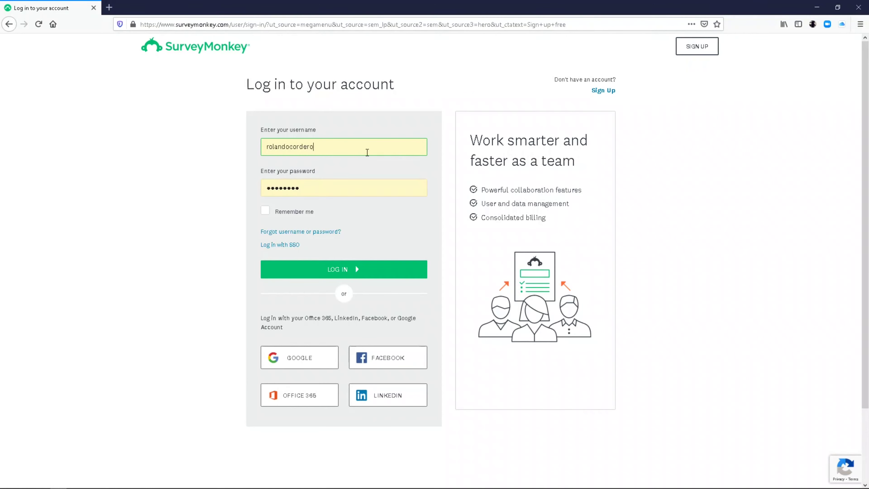
# - Log in with Remember me ticked, then choose CREAR ENCUESTA to start a new survey
pyautogui.click(266, 210)
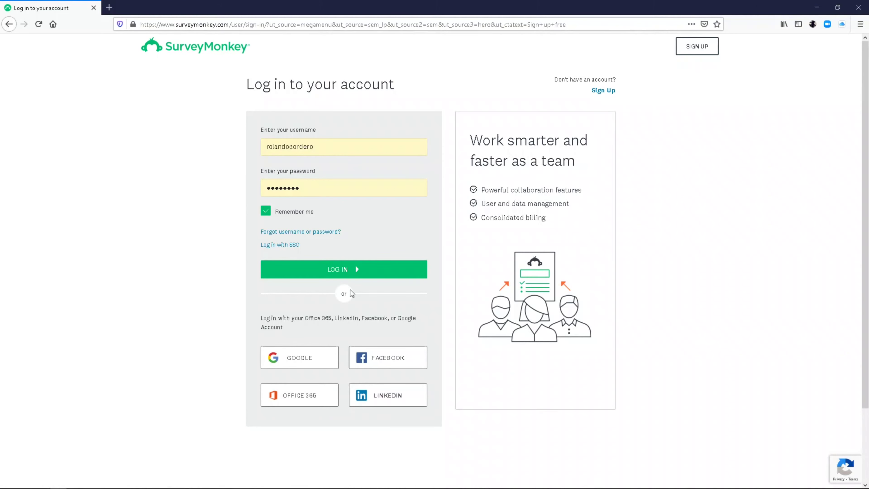
pyautogui.click(340, 274)
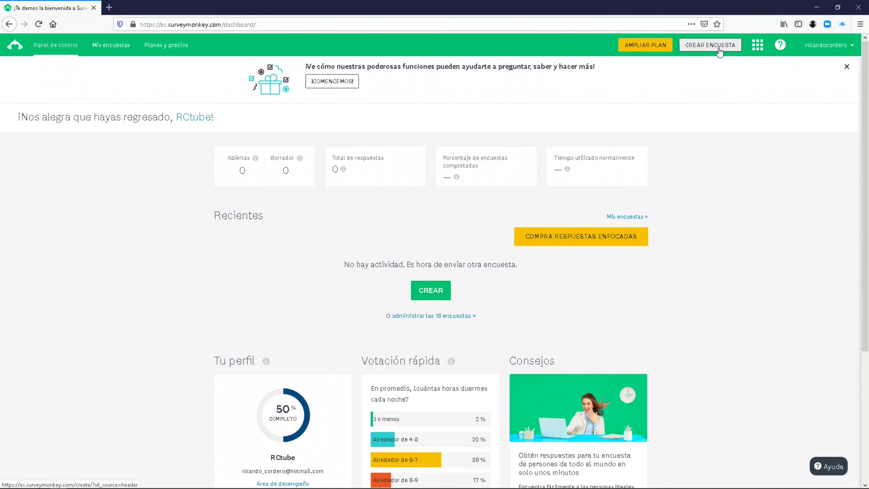
pyautogui.click(704, 48)
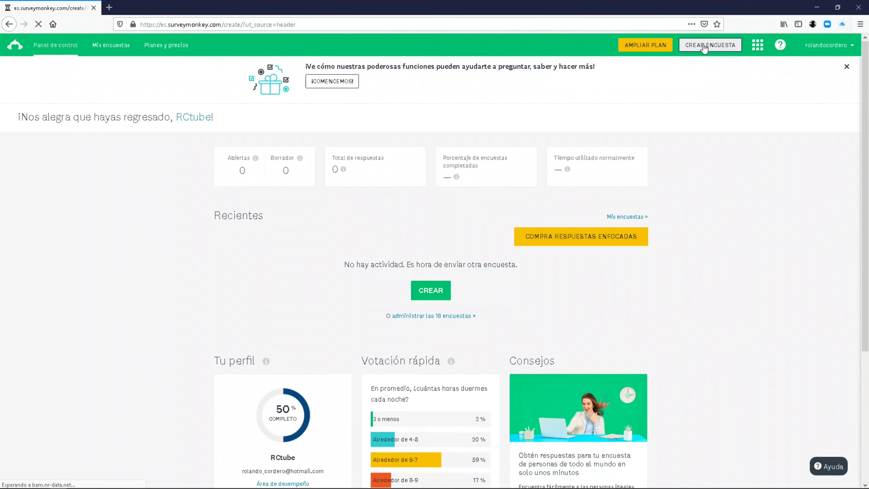
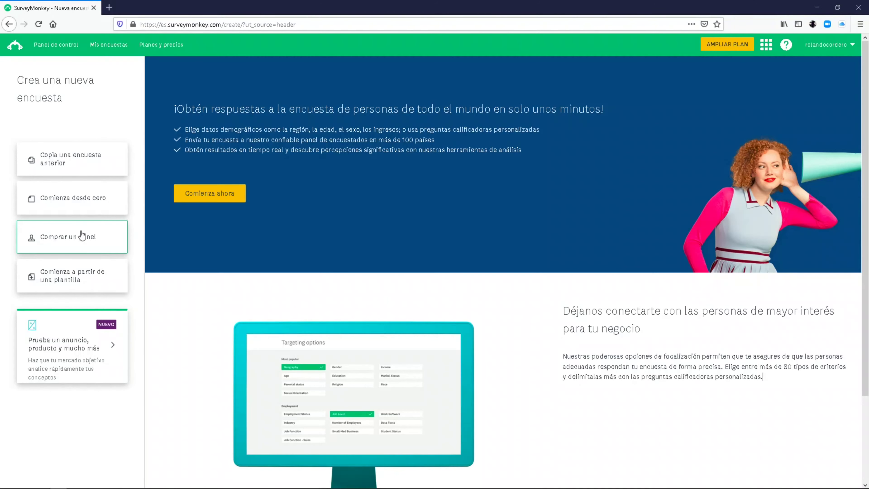
# - Open the template gallery and scroll the 'Más popular' list to the health and demographics templates
pyautogui.click(85, 284)
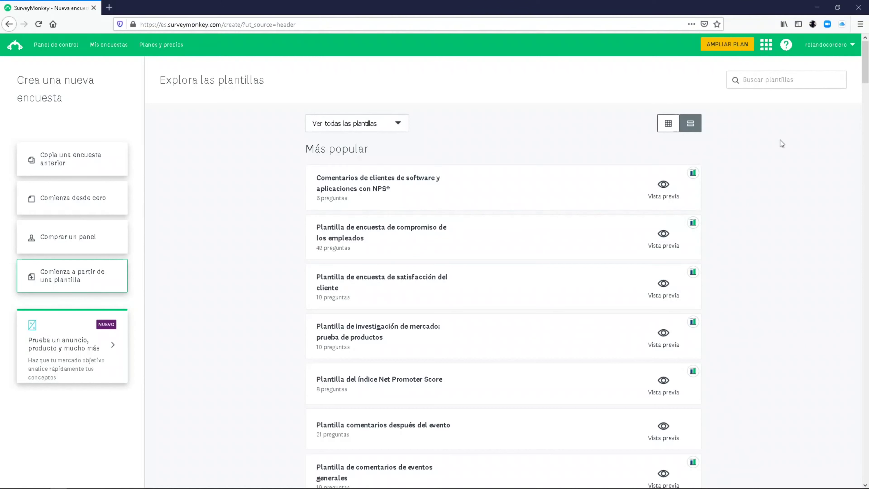
pyautogui.moveTo(864, 61); pyautogui.dragTo(862, 86)
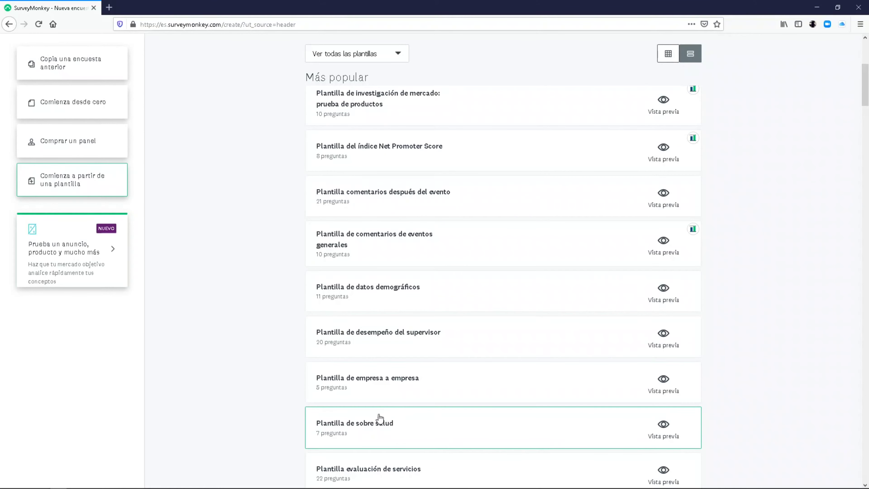
# - Preview the 7-question 'Plantilla de sobre salud' template and create a survey from it
pyautogui.click(361, 430)
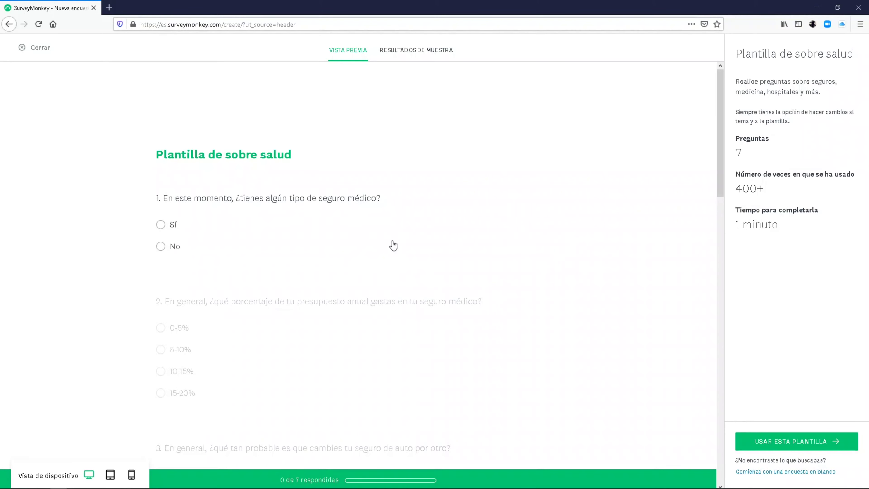
pyautogui.moveTo(721, 153); pyautogui.dragTo(704, 359)
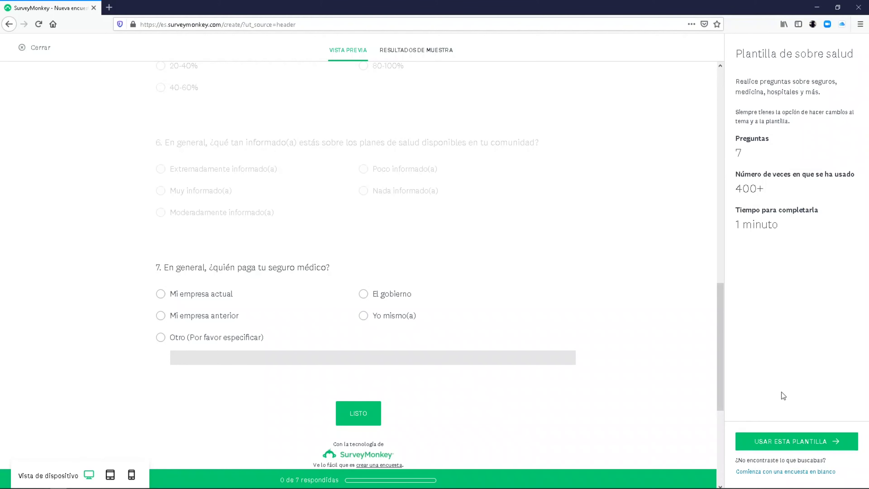
pyautogui.click(798, 442)
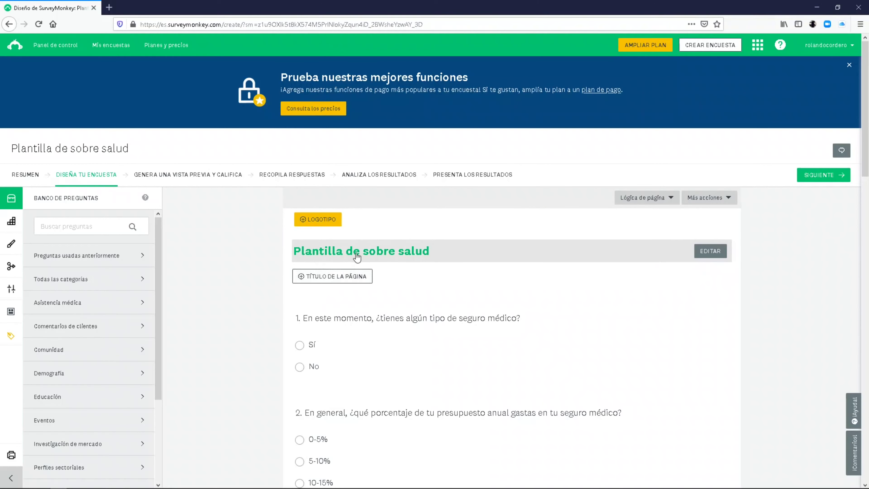
# - Change the title to 'Plantilla de Prueba', set Alineación central, and save it
pyautogui.click(582, 255)
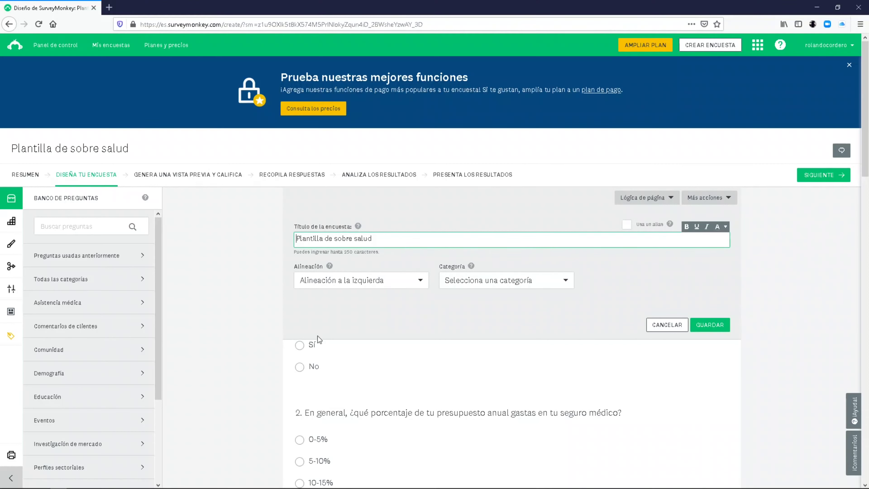
pyautogui.click(397, 243)
pyautogui.hotkey('shift', 'Left')
pyautogui.hotkey('shift', 'Left')
pyautogui.hotkey('shift', 'Left')
pyautogui.hotkey('shift', 'Left')
pyautogui.hotkey('shift', 'Left')
pyautogui.hotkey('shift', 'Left')
pyautogui.hotkey('shift', 'Left')
pyautogui.hotkey('shift', 'Left')
pyautogui.hotkey('shift', 'Left')
pyautogui.hotkey('shift', 'Left')
pyautogui.hotkey('shift', 'Left')
pyautogui.hotkey('shift', 'Left')
pyautogui.hotkey('shift', 'Left')
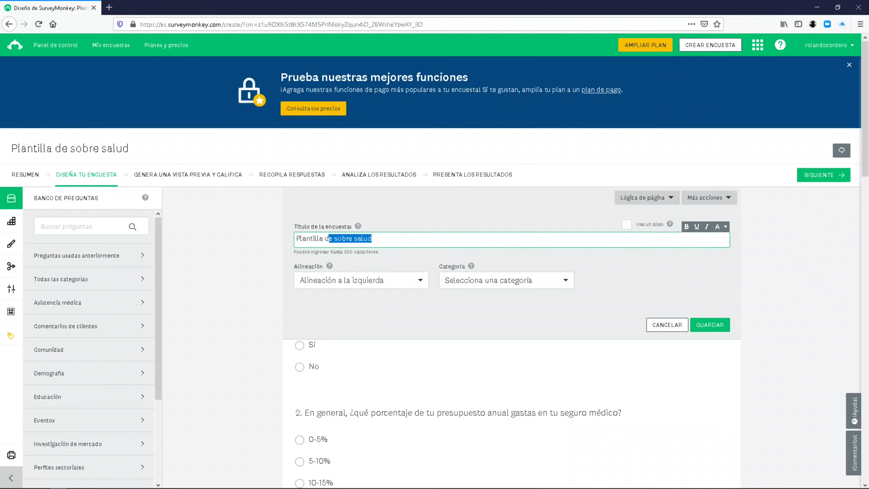
pyautogui.hotkey('shift', 'Right')
pyautogui.hotkey('shift', 'Right')
pyautogui.write('Prueba')
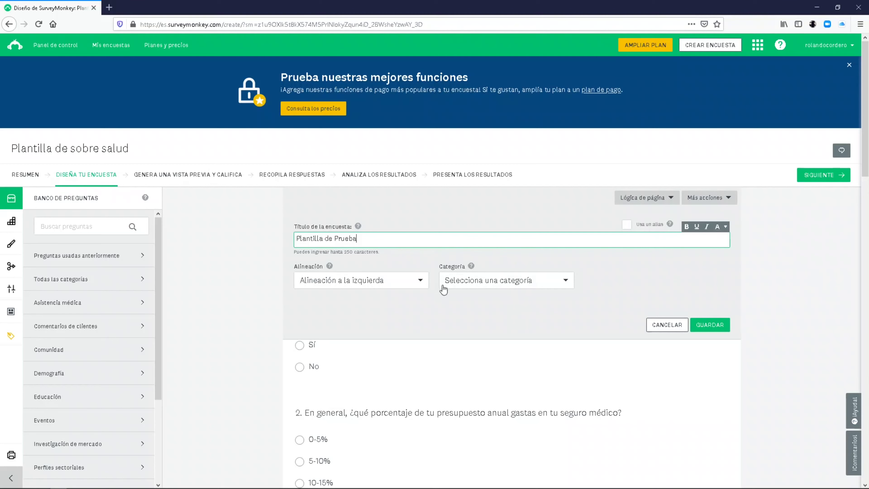
pyautogui.click(414, 282)
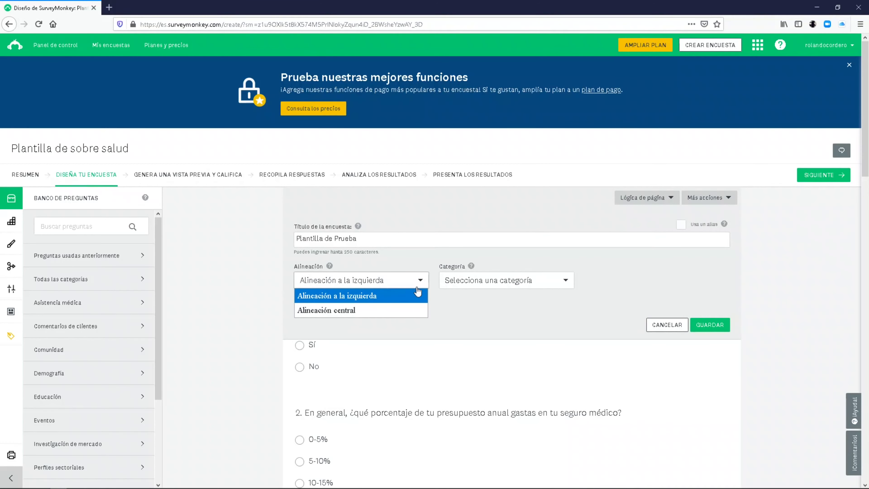
pyautogui.click(385, 310)
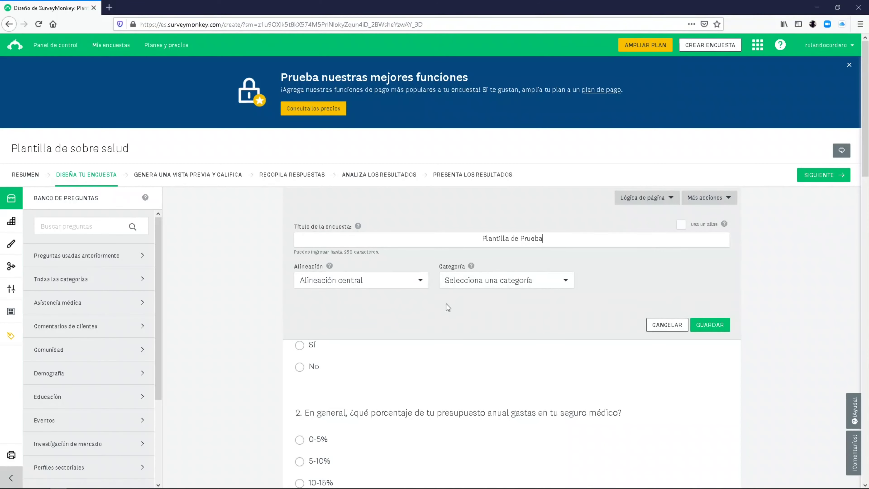
pyautogui.click(497, 285)
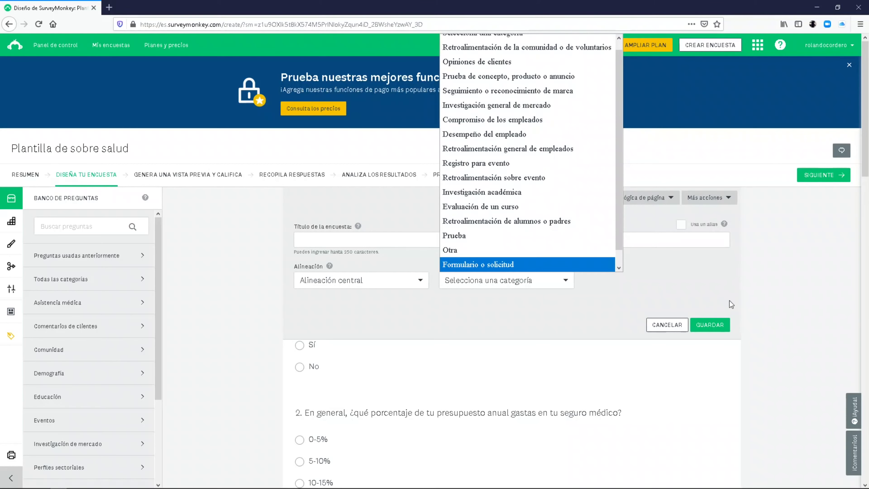
pyautogui.click(718, 306)
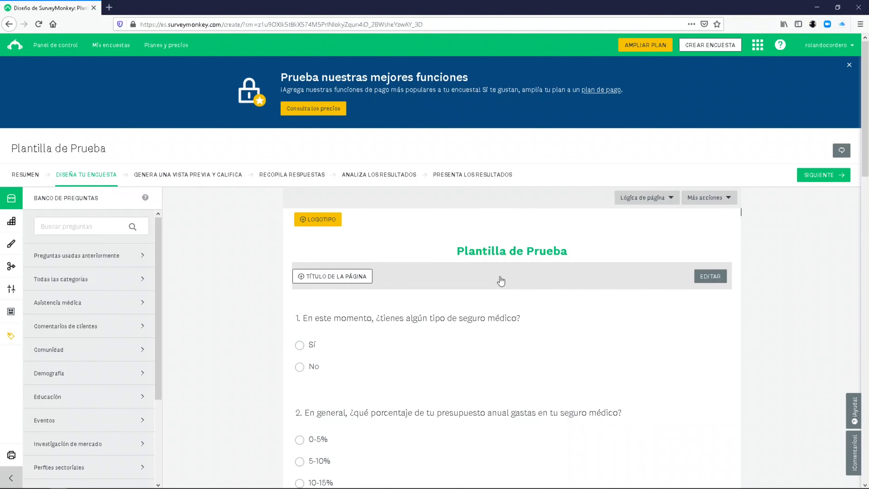
# - Bring up the editor for question 1, the health-insurance Sí/No question
pyautogui.moveTo(337, 321)
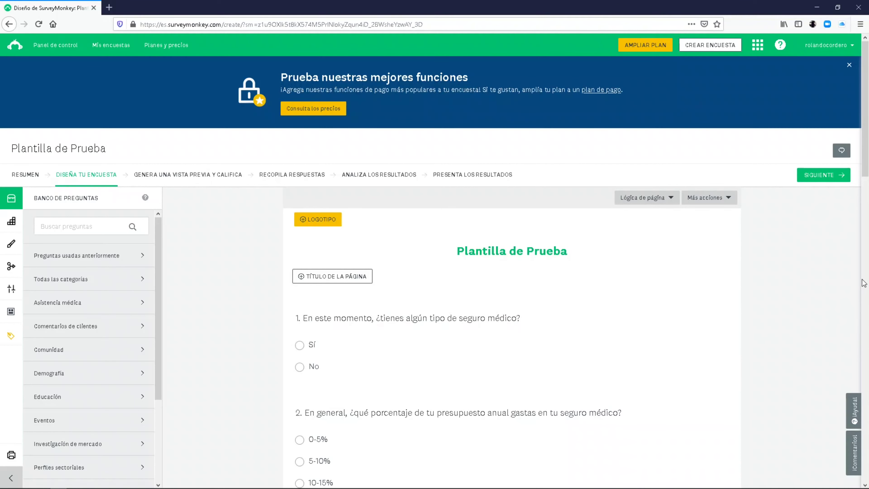
pyautogui.scroll(-1, 864, 185)
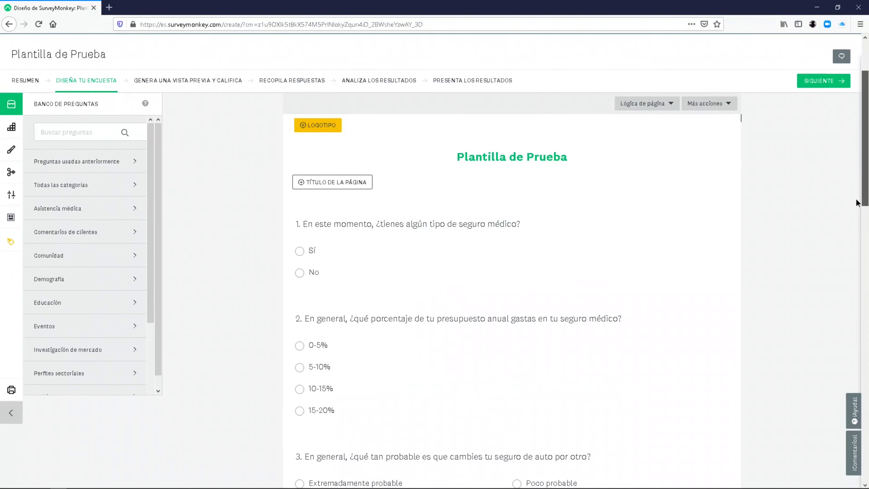
pyautogui.moveTo(522, 229)
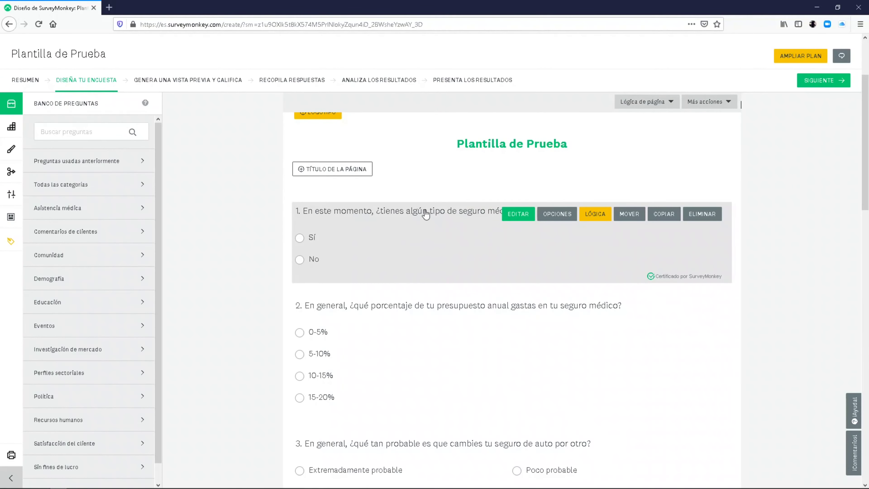
pyautogui.click(518, 214)
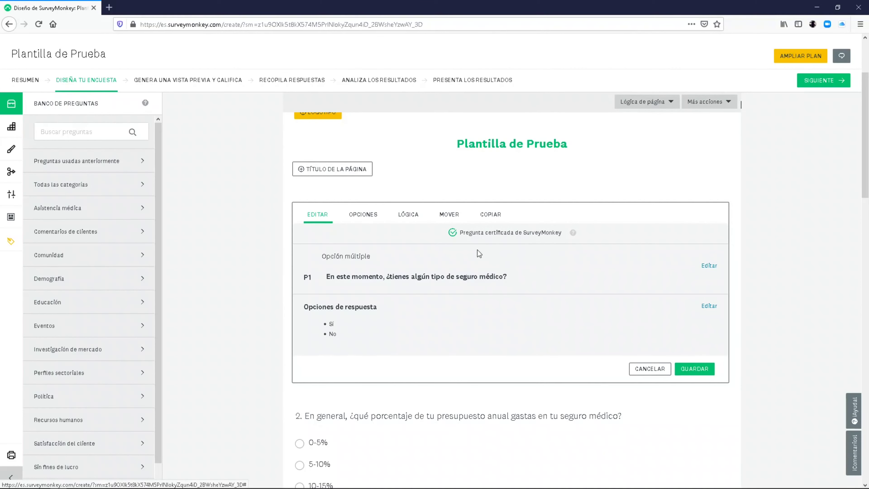
# - Make question 1 obligatoria, select its error message, and show its LÓGICA settings
pyautogui.click(370, 215)
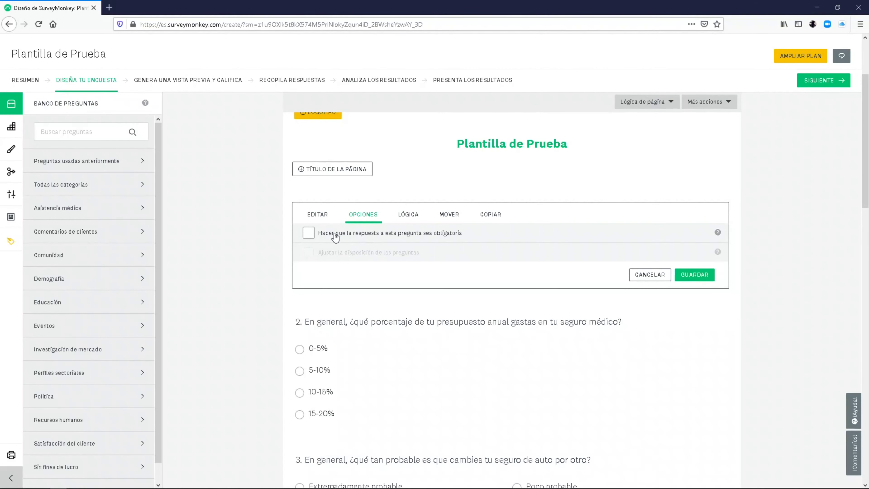
pyautogui.click(308, 233)
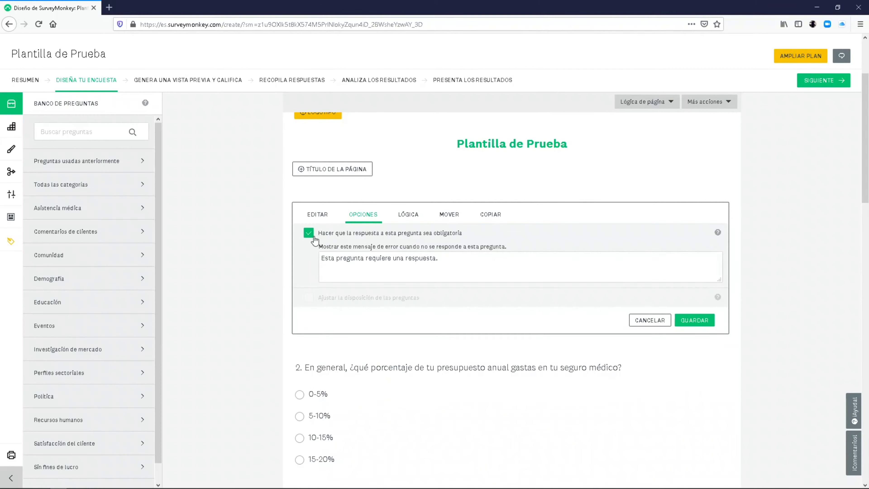
pyautogui.press('Tab')
pyautogui.hotkey('ctrl', 'a')
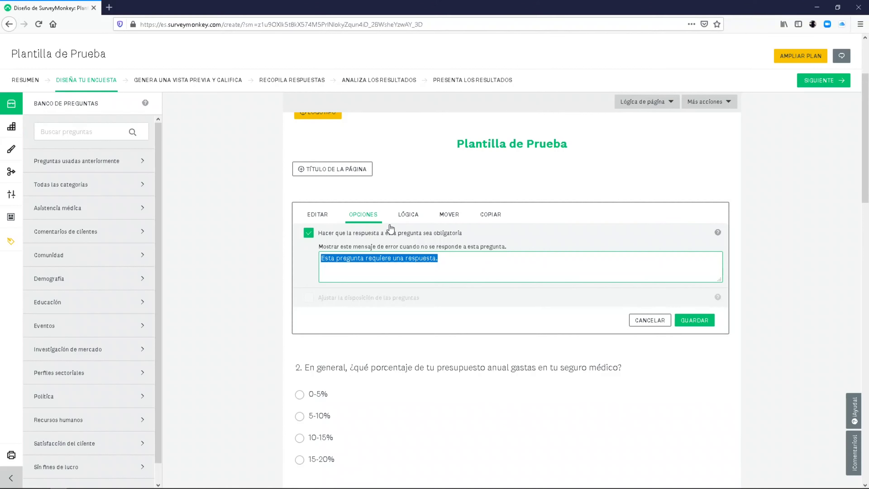
pyautogui.click(402, 216)
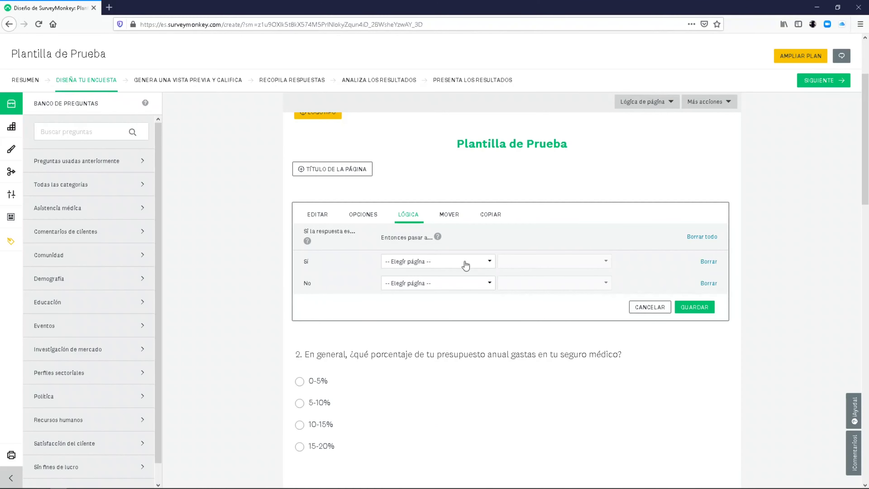
# - Browse question 1's Sí jump pages and MOVER targets, ending on the COPIAR settings
pyautogui.click(448, 266)
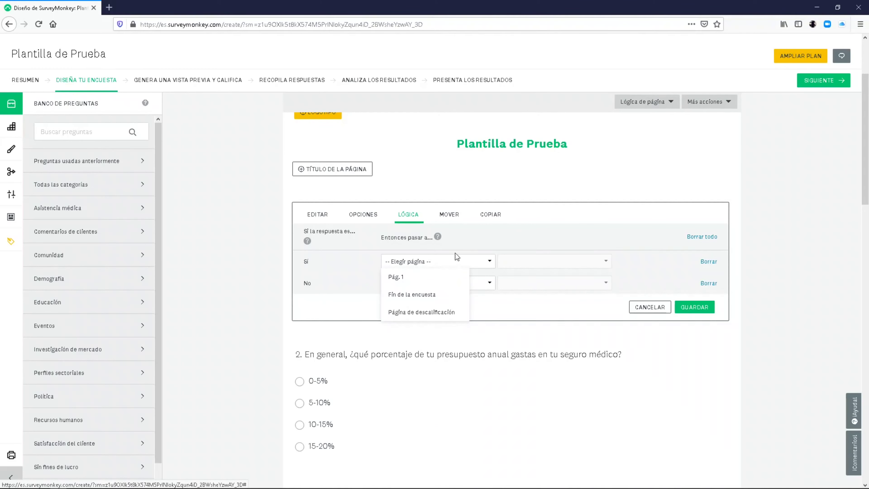
pyautogui.click(492, 239)
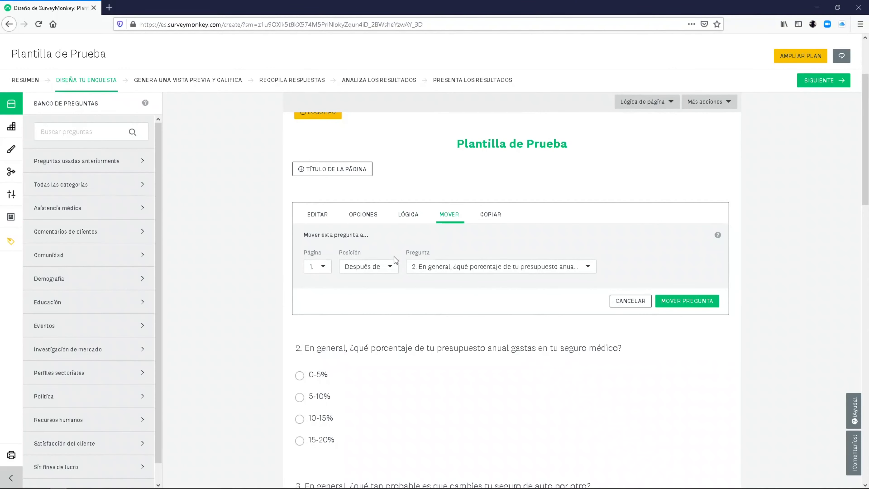
pyautogui.click(326, 269)
pyautogui.click(322, 278)
pyautogui.click(432, 268)
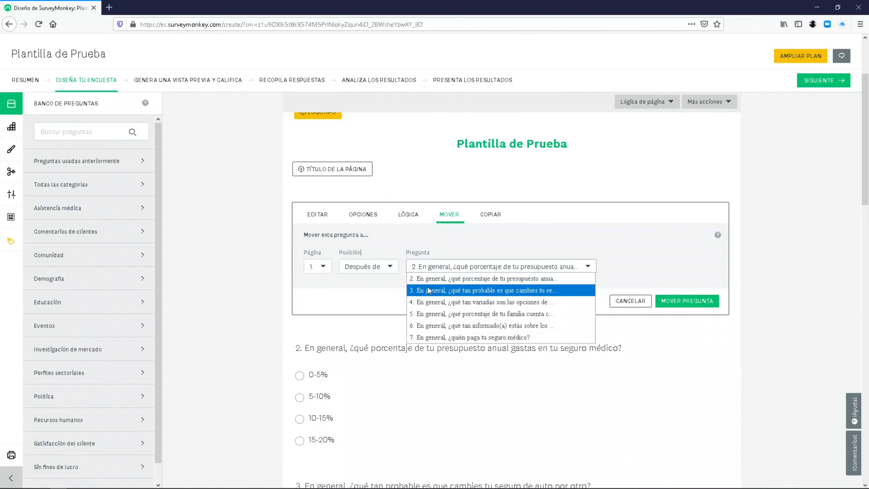
pyautogui.click(422, 314)
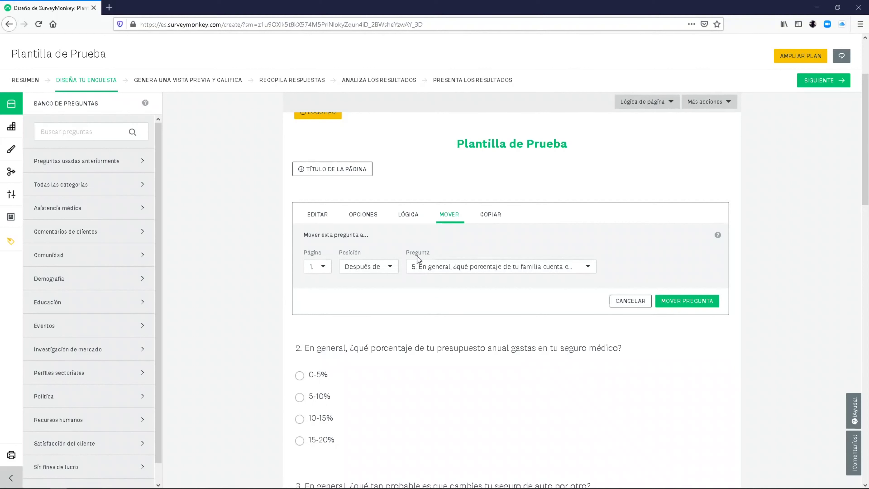
pyautogui.click(490, 215)
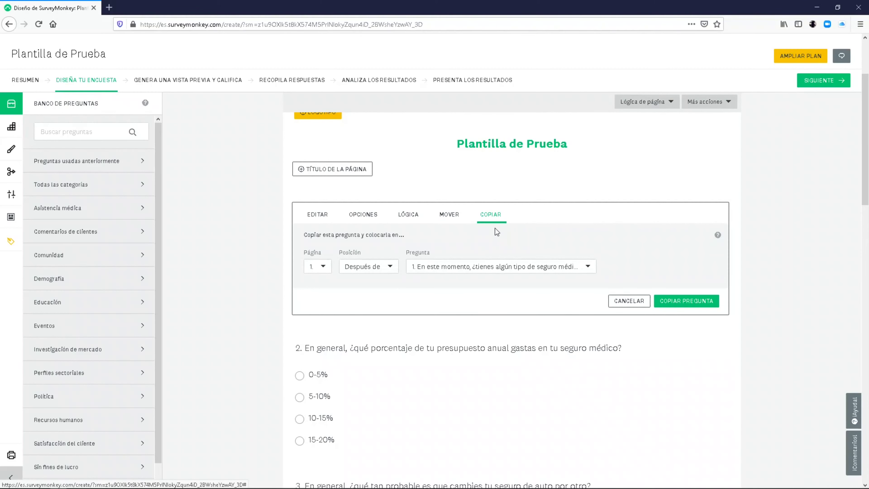
# - Check the copy position choices, return to MOVER, and cancel all pending edits to question 1
pyautogui.click(451, 274)
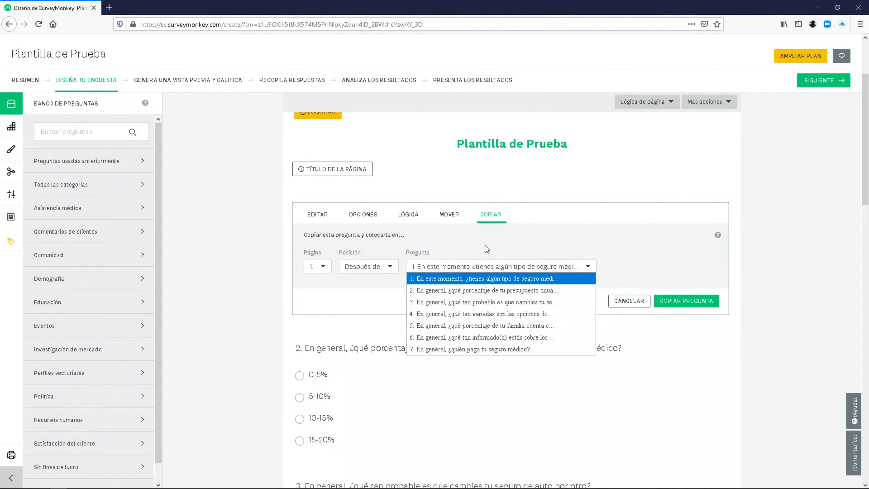
pyautogui.click(478, 243)
pyautogui.click(455, 218)
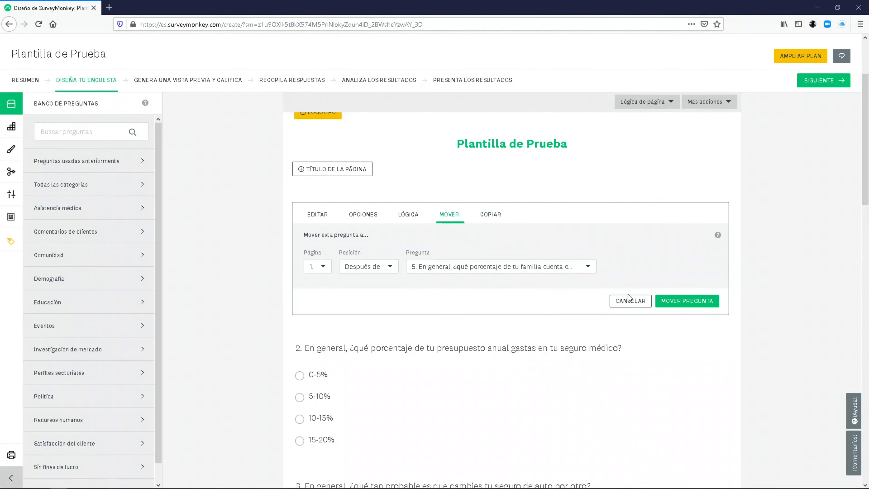
pyautogui.click(630, 302)
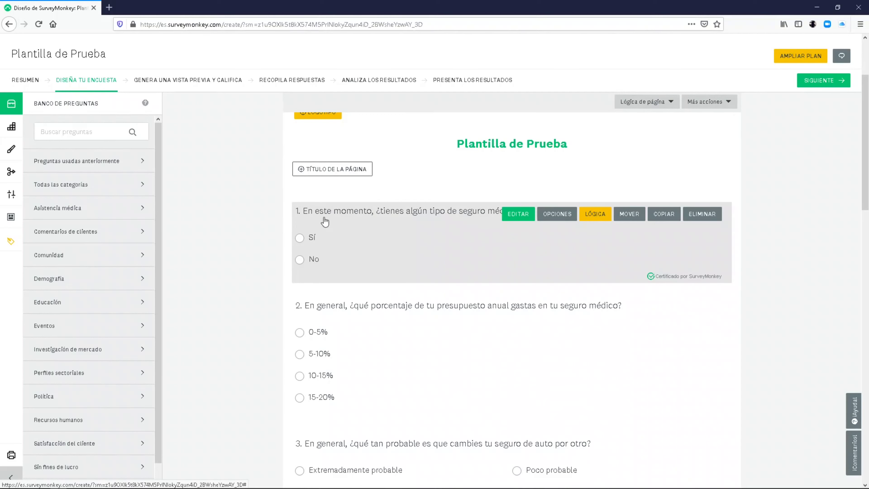
# - Reopen question 1 with its P1 wording and answers editor, and save it
pyautogui.click(300, 255)
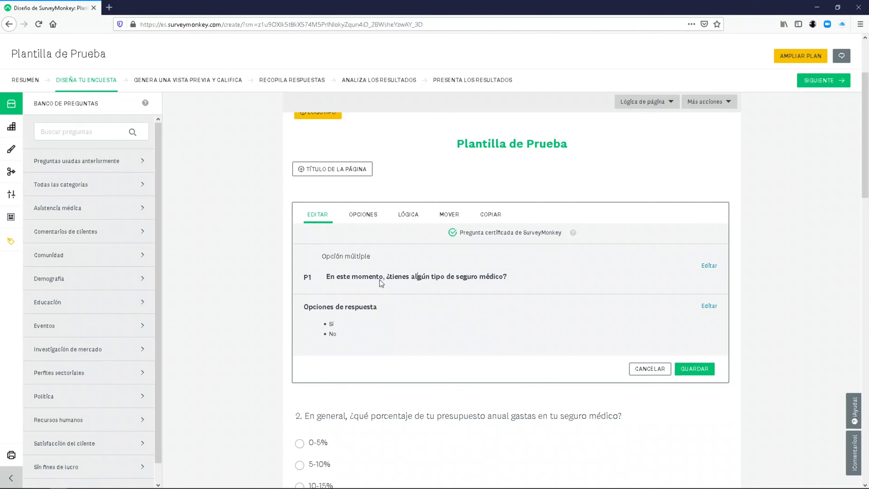
pyautogui.click(709, 266)
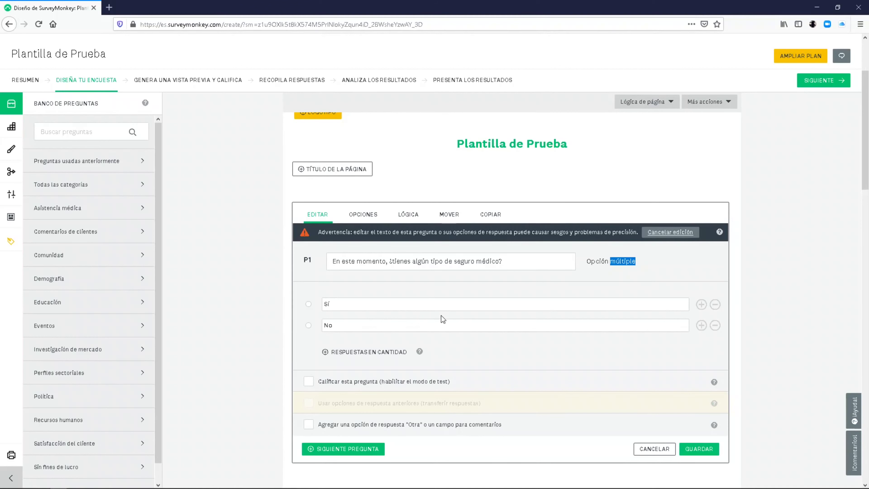
pyautogui.click(698, 447)
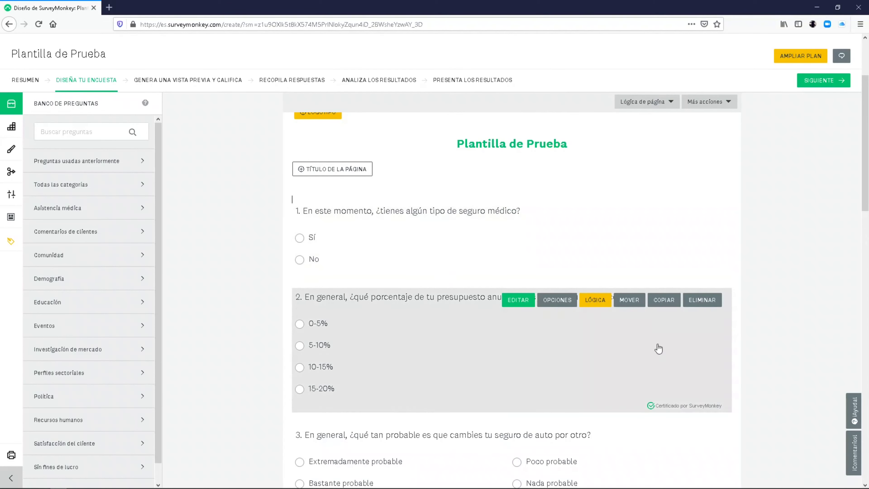
pyautogui.scroll(-3, 862, 205)
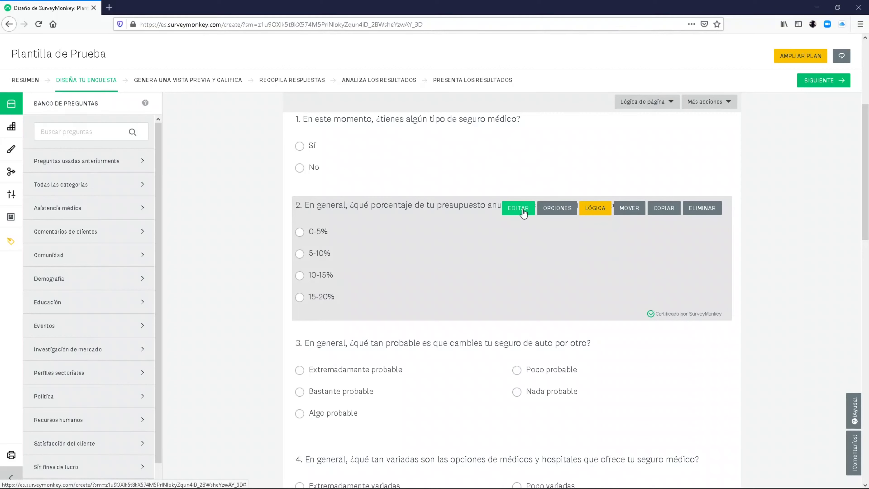
pyautogui.click(557, 209)
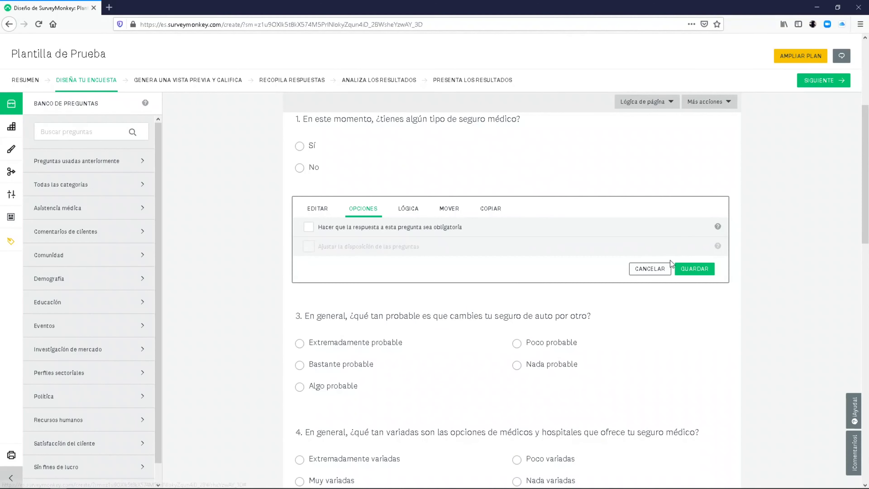
pyautogui.click(651, 270)
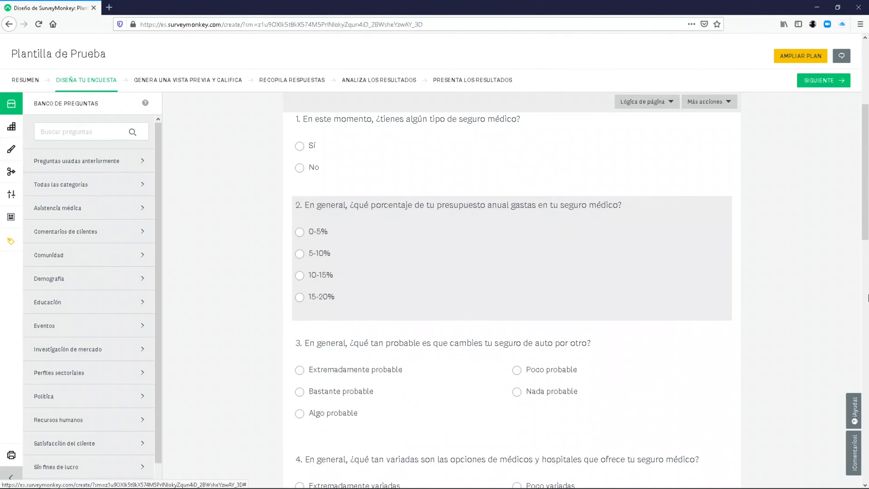
pyautogui.moveTo(865, 222); pyautogui.dragTo(843, 415)
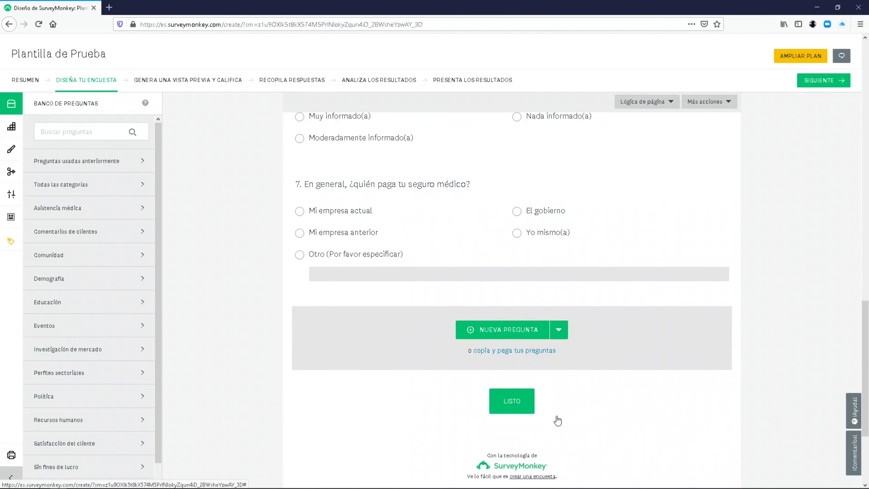
# - Add question 8 with the pasted wording '¿COMO CALIFICA EL SERVICIO RECIBIDO?'
pyautogui.click(509, 332)
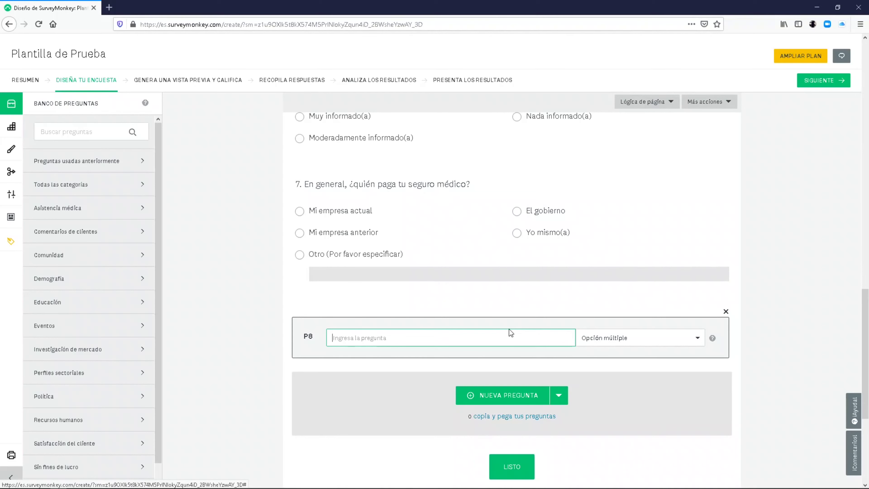
pyautogui.press('Escape')
pyautogui.scroll(-2, 508, 301)
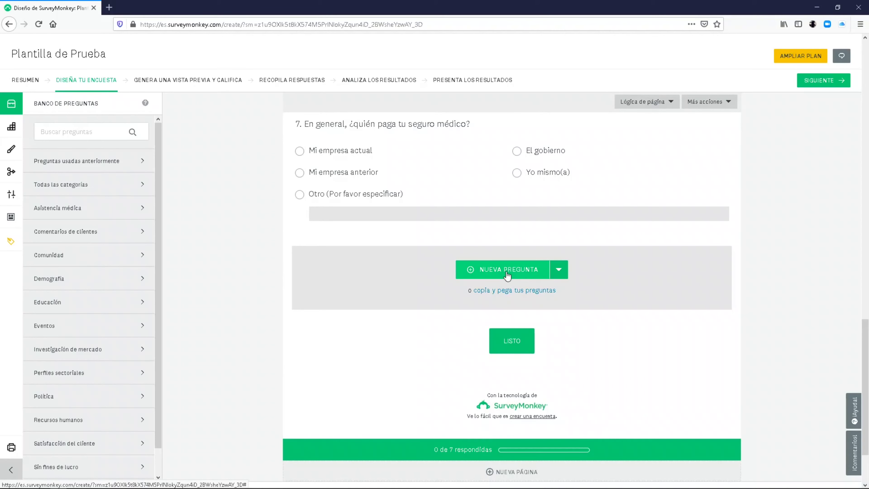
pyautogui.click(507, 275)
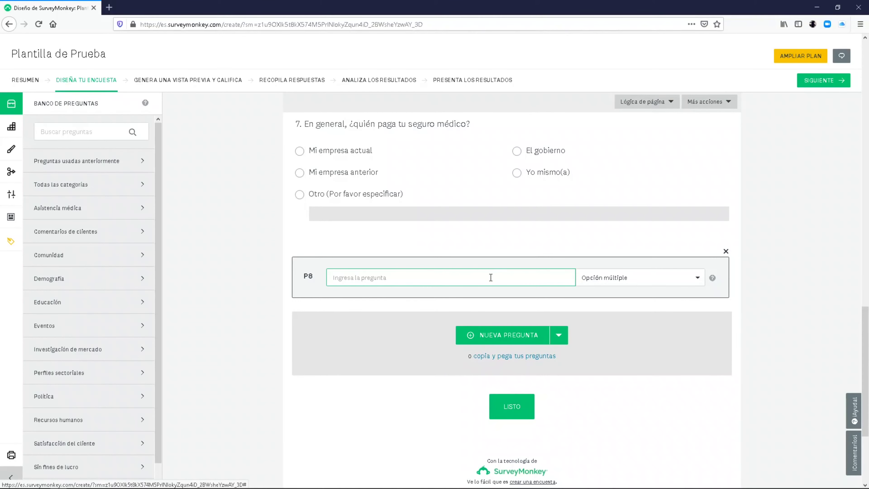
pyautogui.write('¿COMO CALIFICA EL SERVICIO RECIBIDO?')
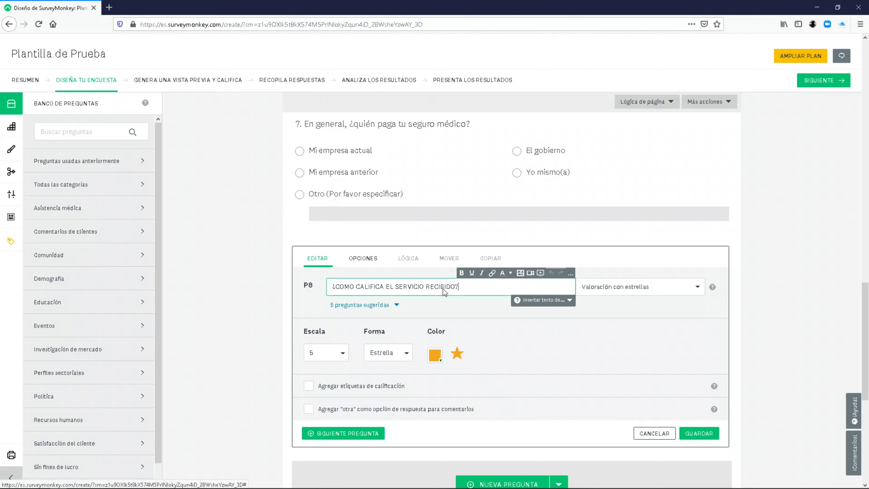
pyautogui.click(631, 256)
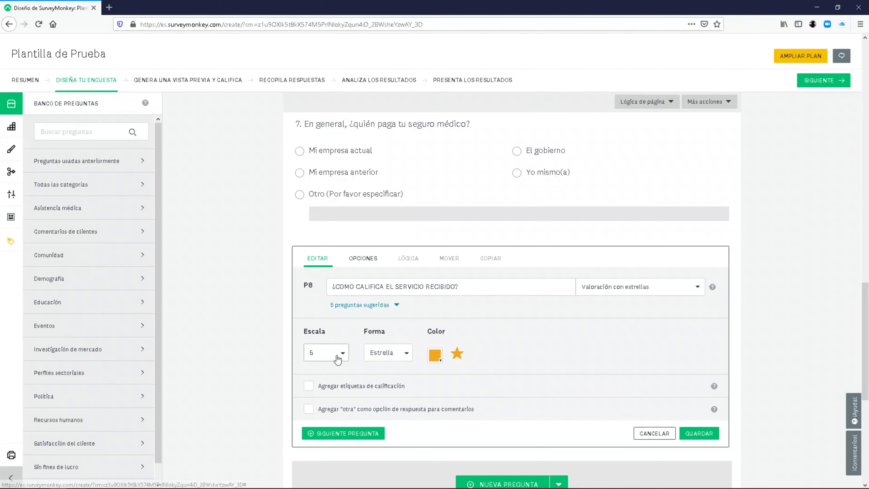
# - Make question 8 a Valoración con estrellas with Escala 3 and Forma Estrella
pyautogui.click(694, 290)
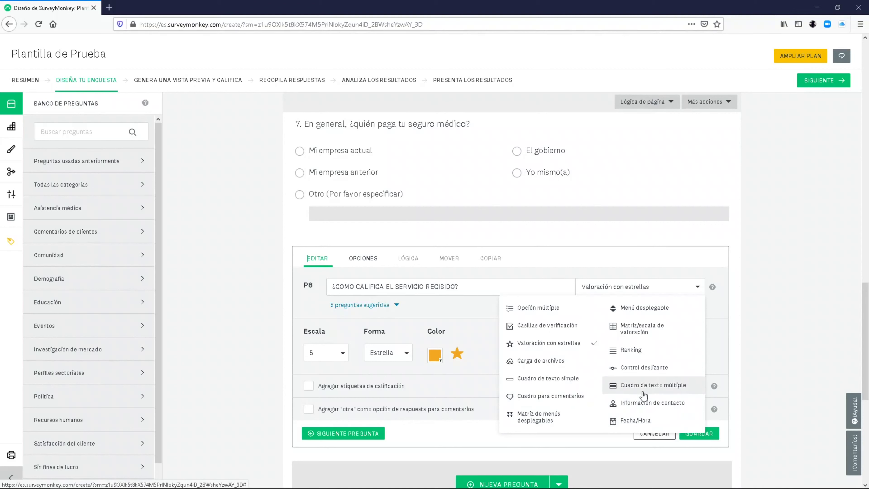
pyautogui.click(541, 351)
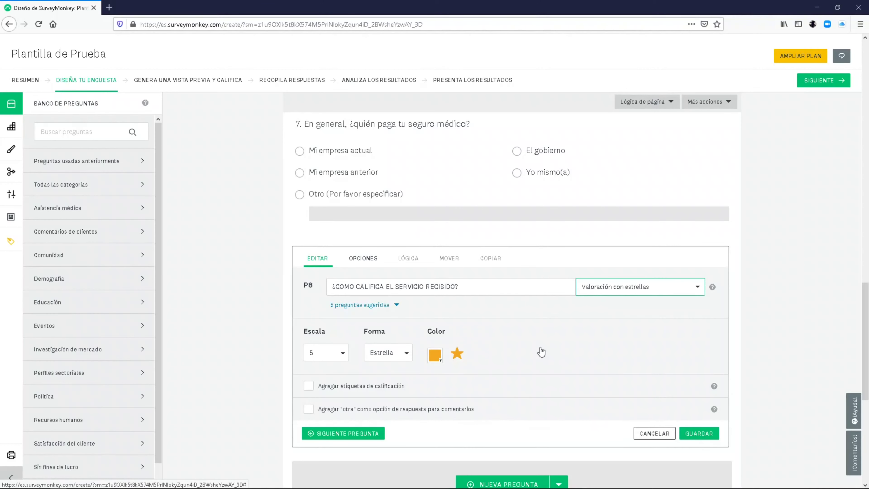
pyautogui.click(338, 351)
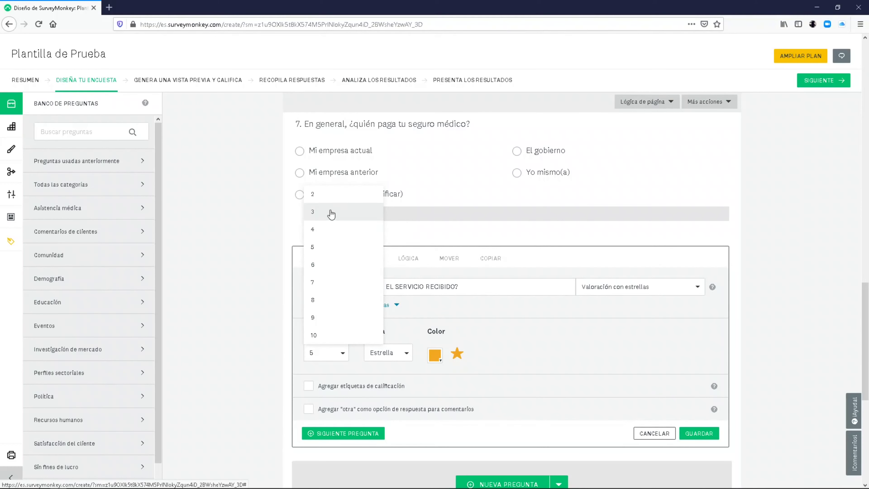
pyautogui.click(331, 219)
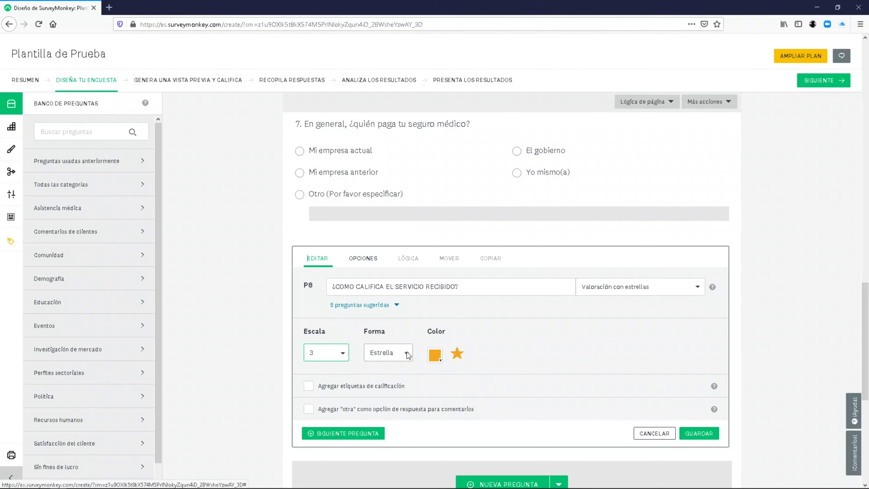
pyautogui.click(395, 356)
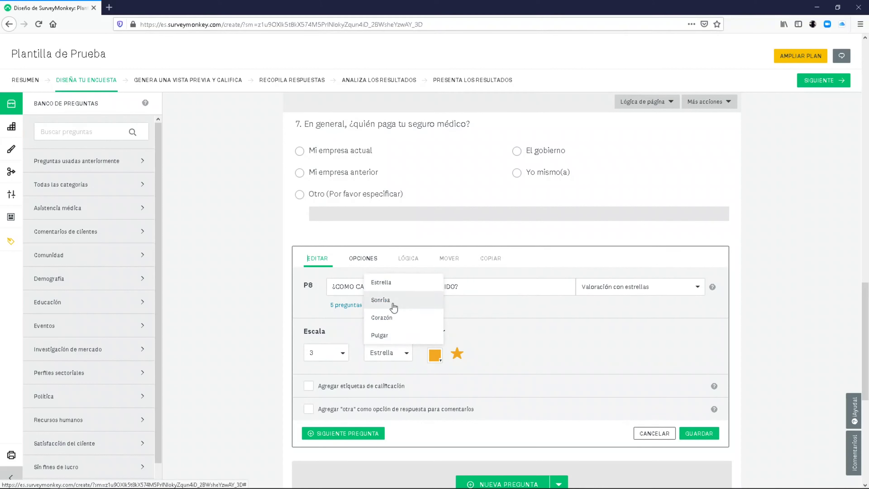
pyautogui.click(508, 350)
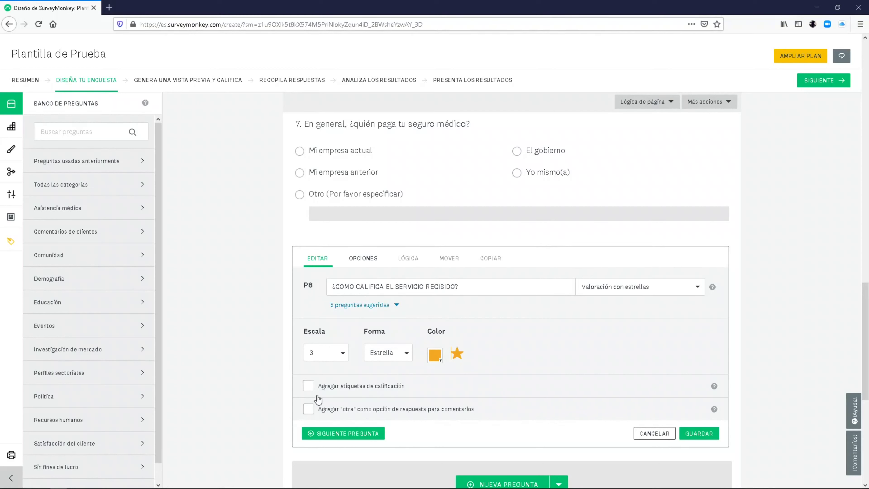
# - Enable rating labels and label the 1–3 stars BAJO, BUENO and EXCELENTE
pyautogui.click(314, 391)
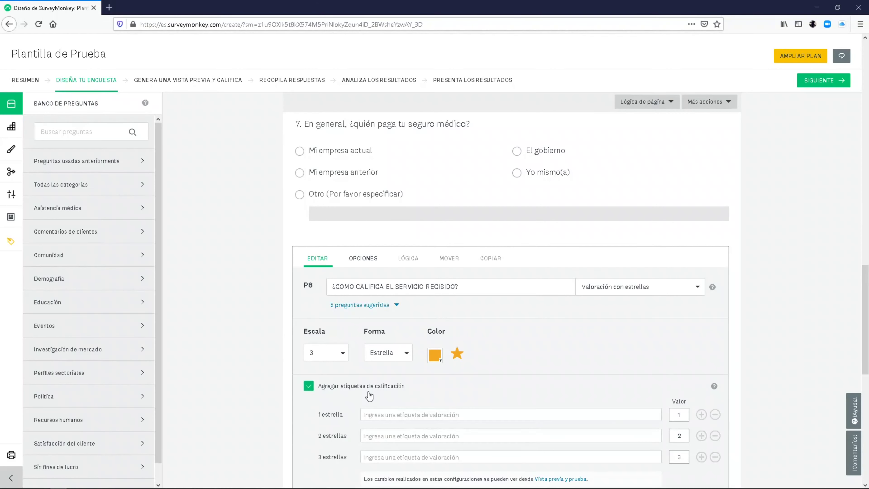
pyautogui.scroll(-3, 602, 329)
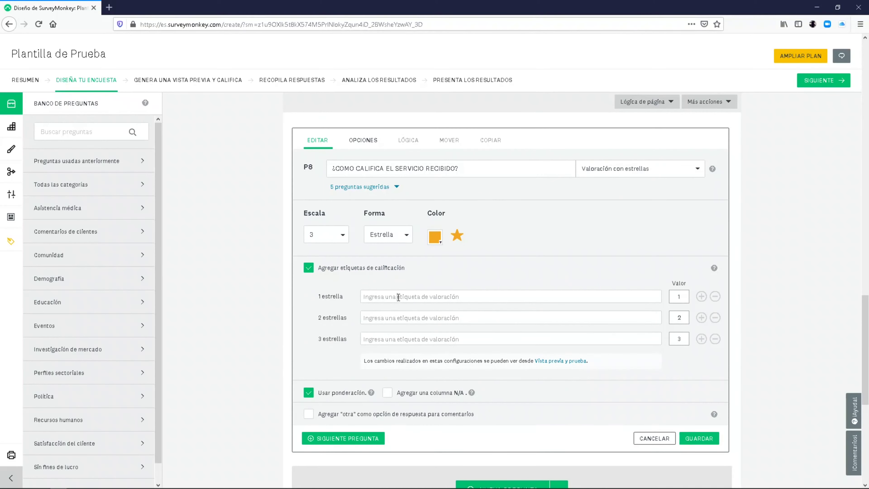
pyautogui.click(399, 296)
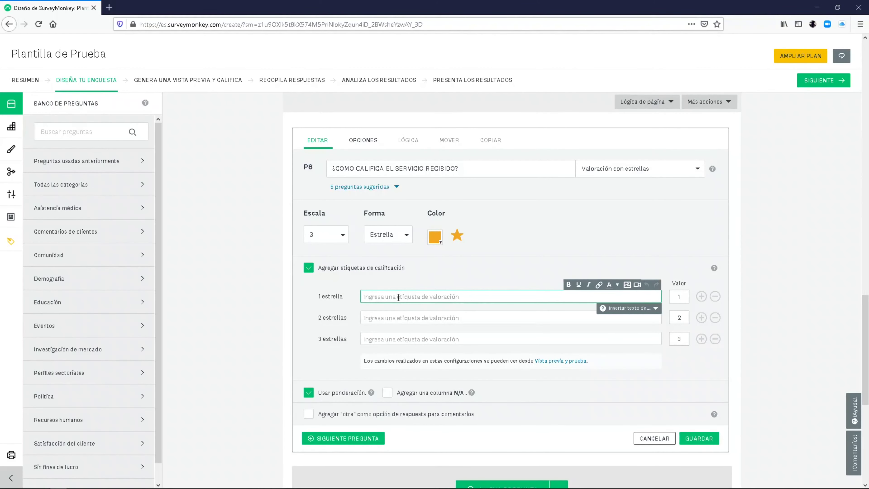
pyautogui.write('BAJO')
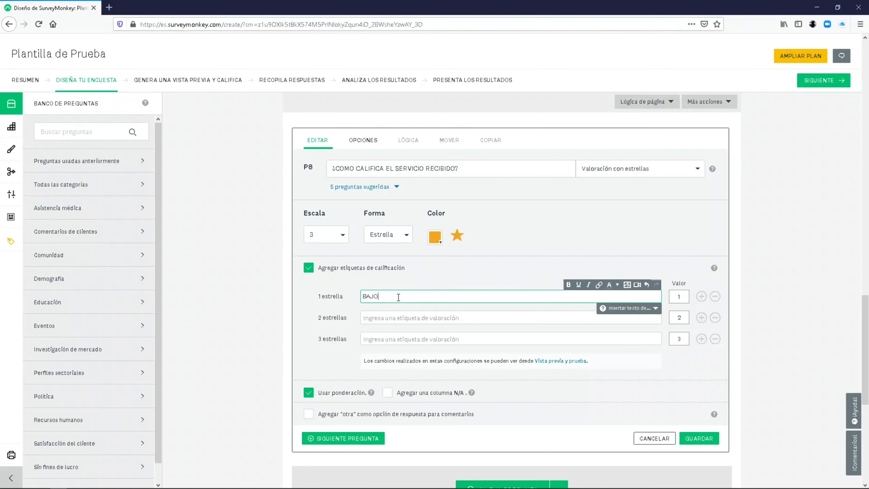
pyautogui.click(430, 318)
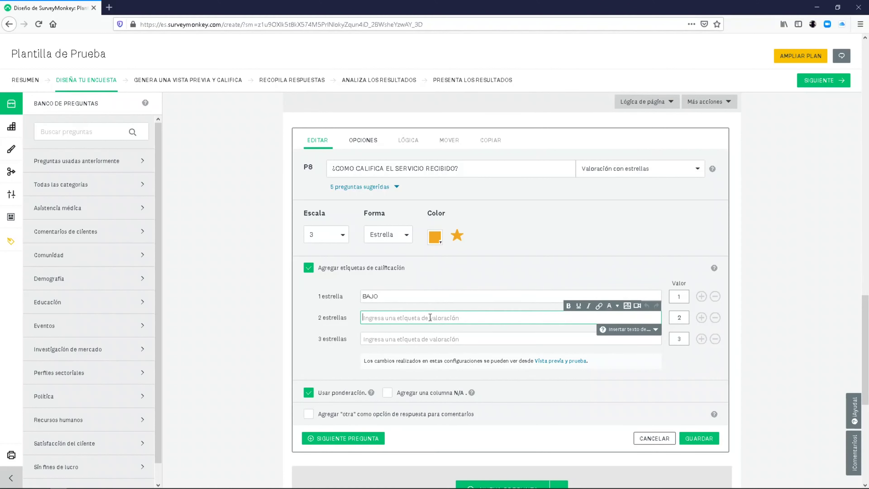
pyautogui.write('BUENO')
pyautogui.click(419, 339)
pyautogui.write('EXCE')
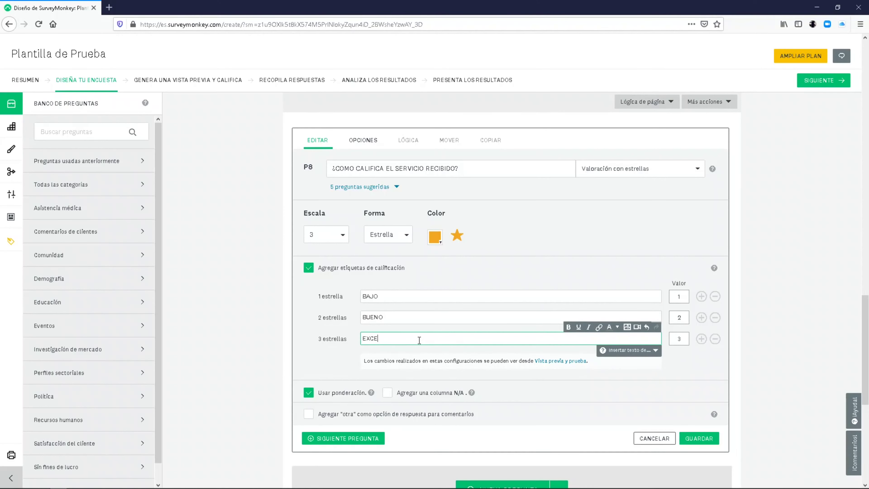
pyautogui.write('LENTE')
# - Toggle the N/A column on and back off, then save question 8
pyautogui.click(388, 392)
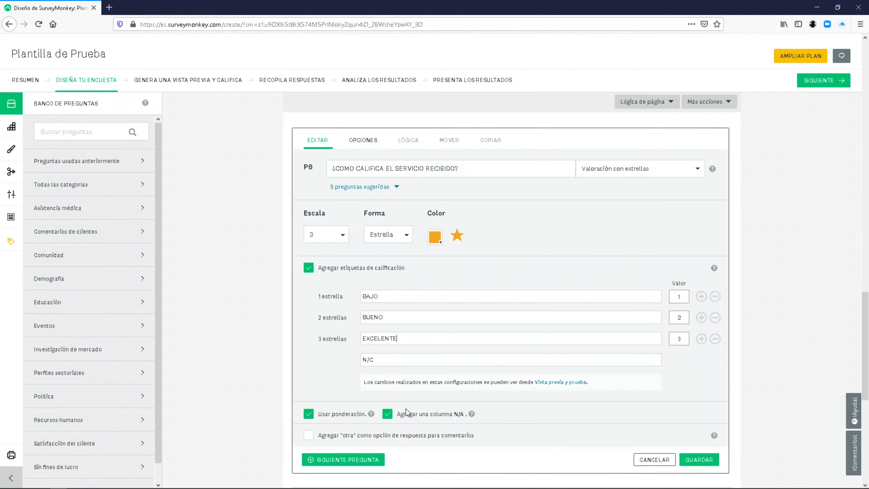
pyautogui.click(390, 415)
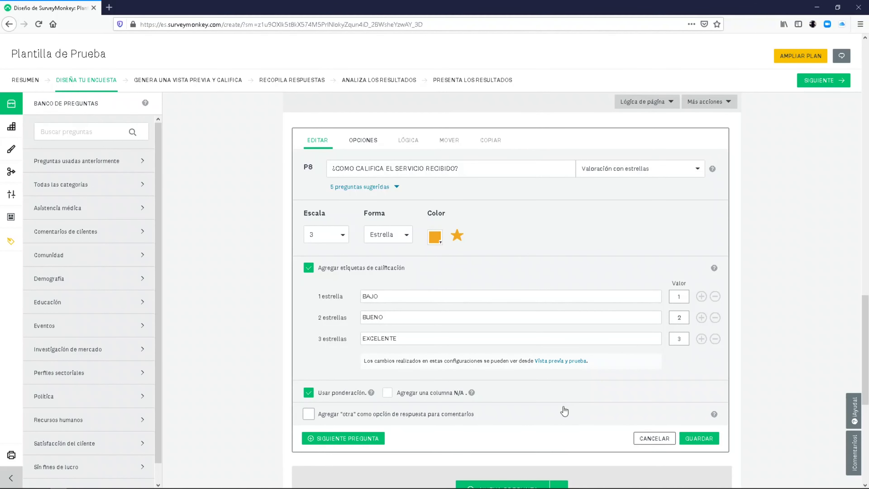
pyautogui.click(701, 439)
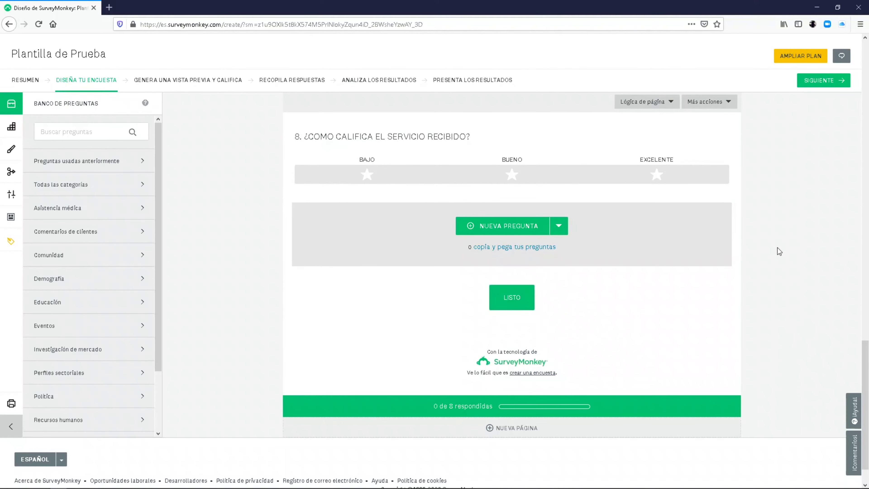
# - Scroll to the page bottom and bring up the Listo / Ant. / Sig. navigation button editor
pyautogui.moveTo(866, 370); pyautogui.dragTo(867, 318)
pyautogui.moveTo(608, 322)
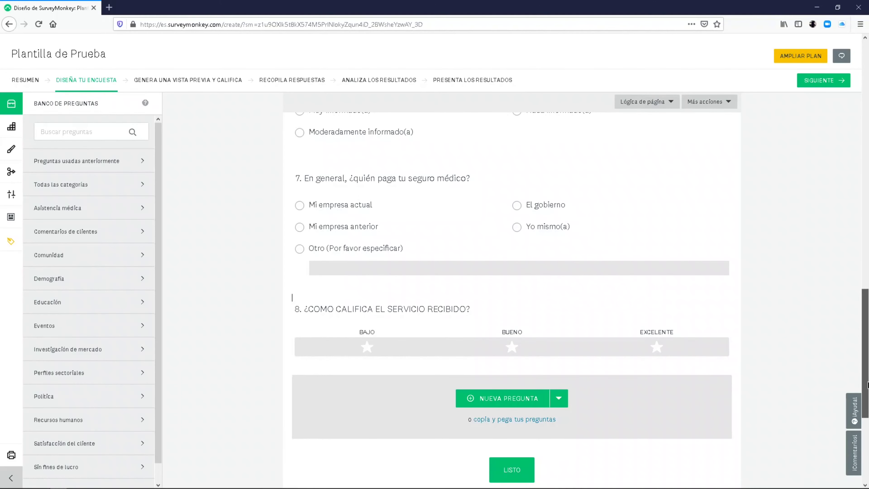
pyautogui.scroll(-3, 867, 384)
pyautogui.moveTo(613, 382)
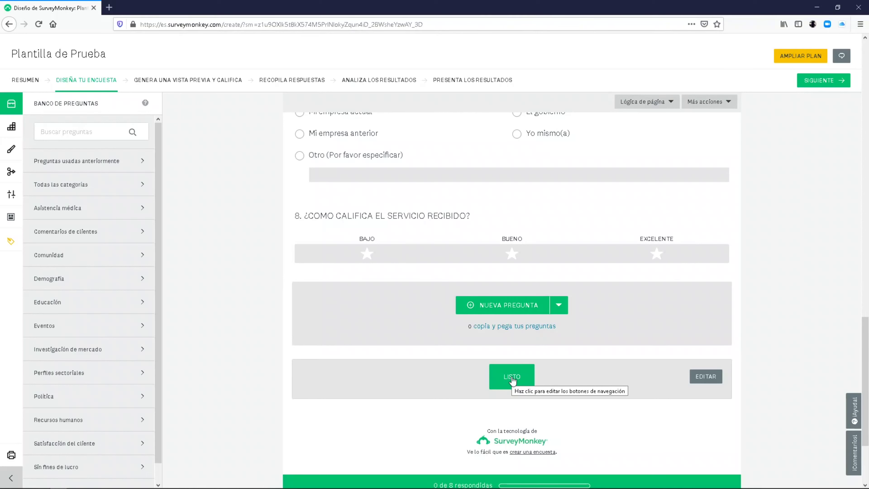
pyautogui.click(512, 377)
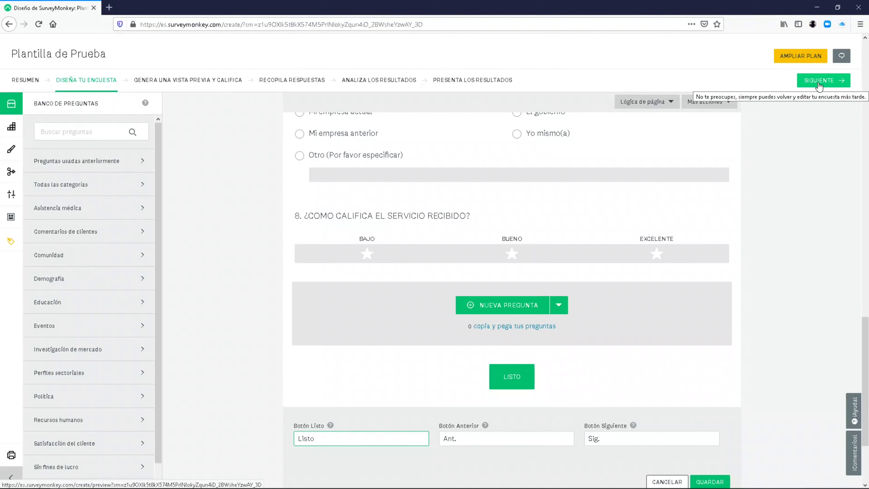
# - Advance through the preview and scoring step, reviewing the preview, to the collect-responses page
pyautogui.click(819, 82)
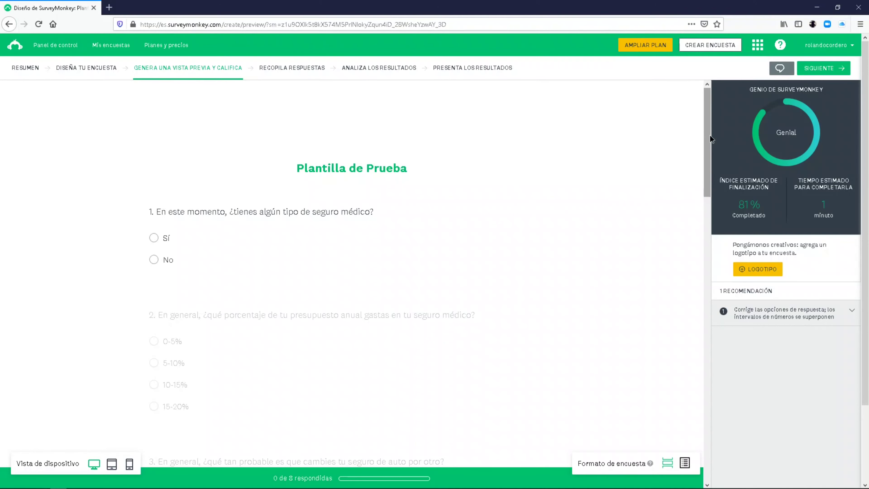
pyautogui.moveTo(711, 135); pyautogui.dragTo(692, 390)
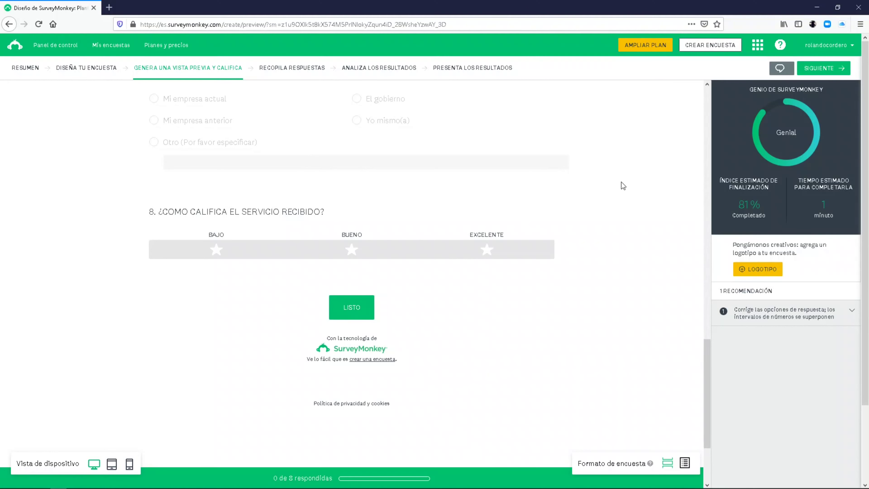
pyautogui.click(819, 70)
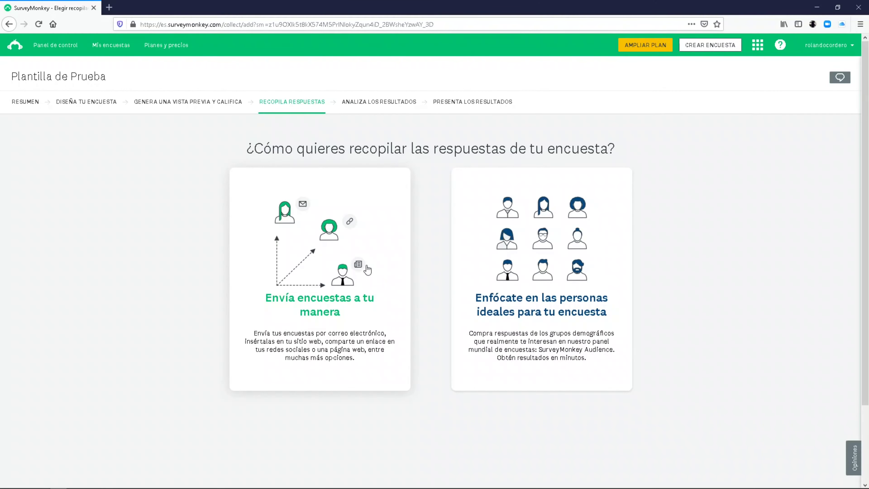
# - Choose to send the survey your own way, revealing the nine collector options
pyautogui.click(346, 291)
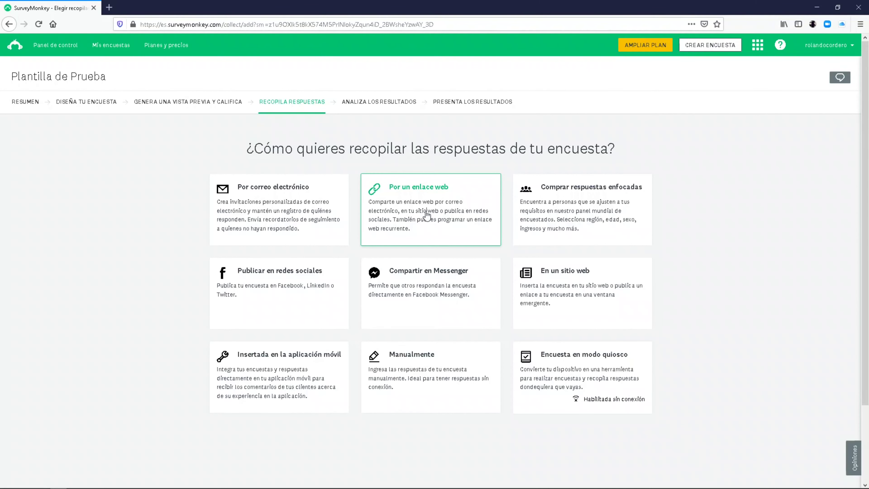
# - Create the web link collector Enlace web 1, copy its URL, and download its QR code
pyautogui.click(427, 215)
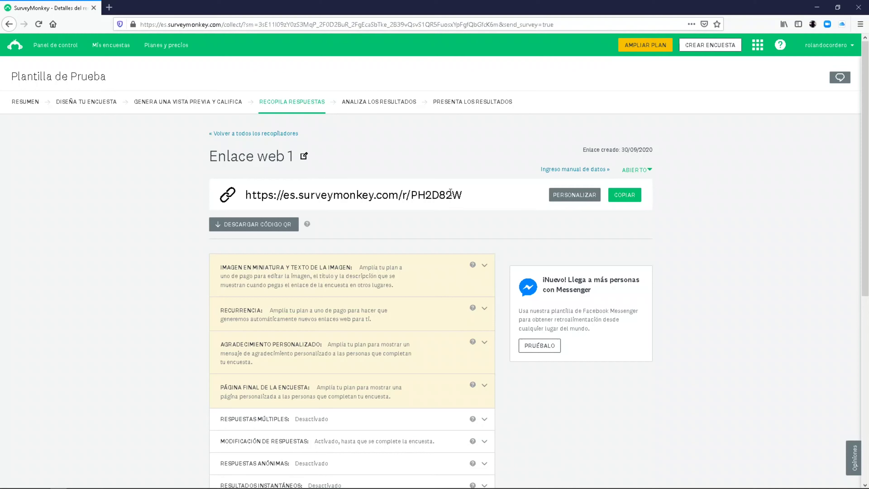
pyautogui.moveTo(467, 195); pyautogui.dragTo(225, 185)
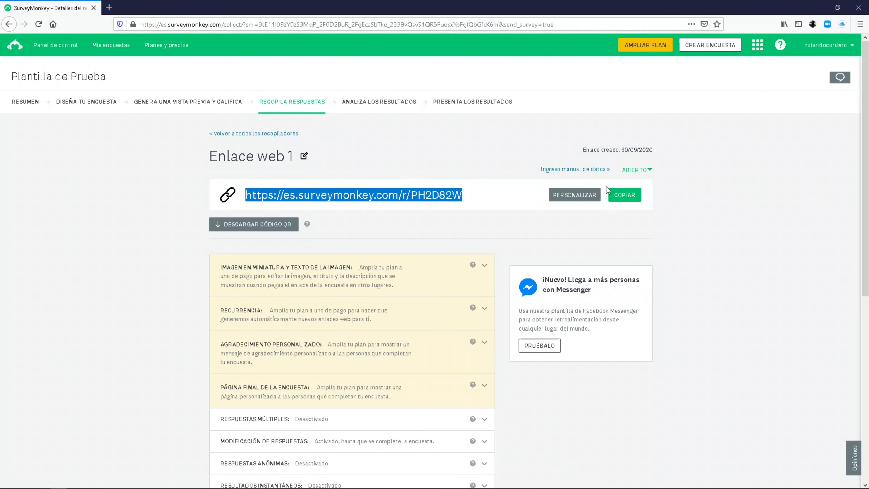
pyautogui.click(632, 200)
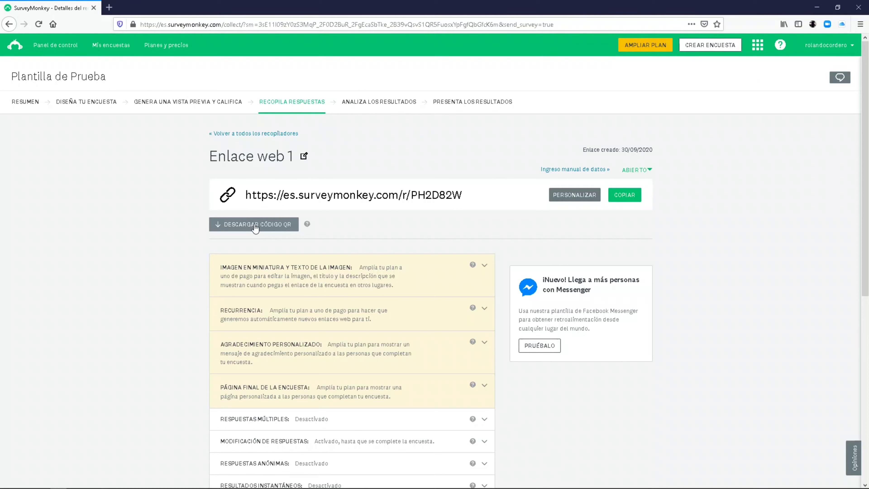
pyautogui.click(255, 228)
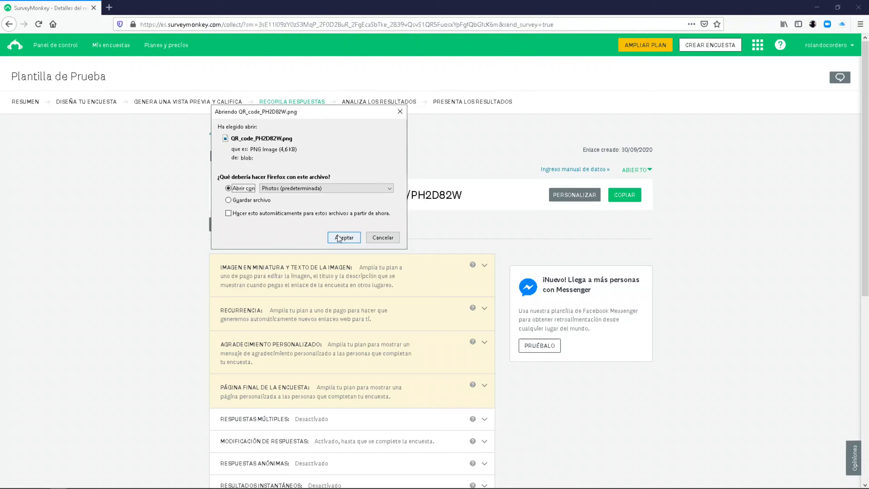
pyautogui.click(344, 238)
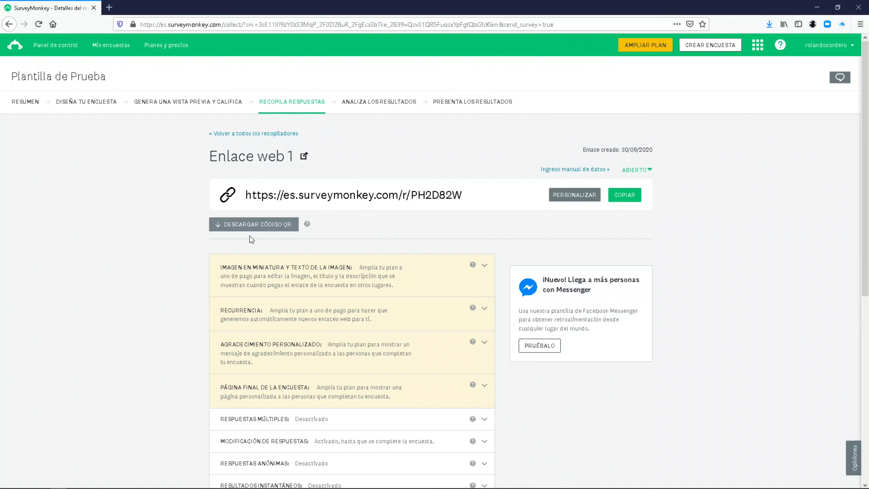
pyautogui.click(261, 226)
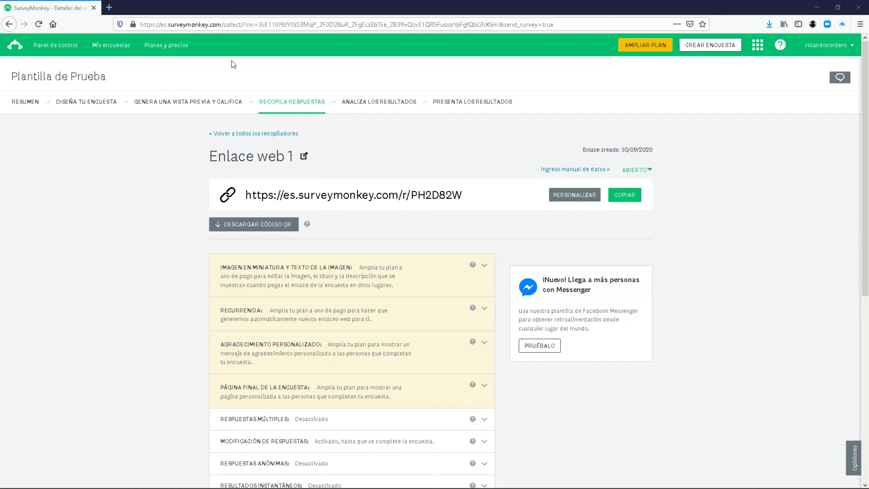
pyautogui.click(631, 200)
pyautogui.moveTo(463, 195); pyautogui.dragTo(245, 195)
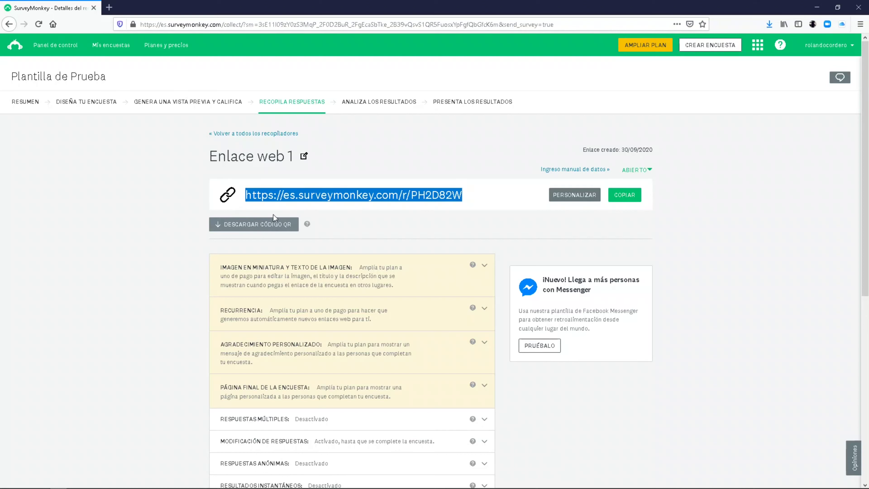
pyautogui.click(293, 226)
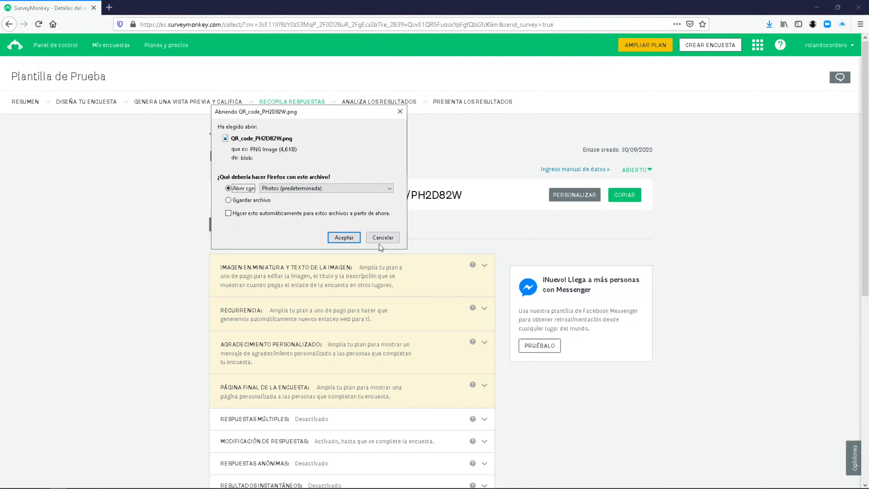
pyautogui.click(383, 237)
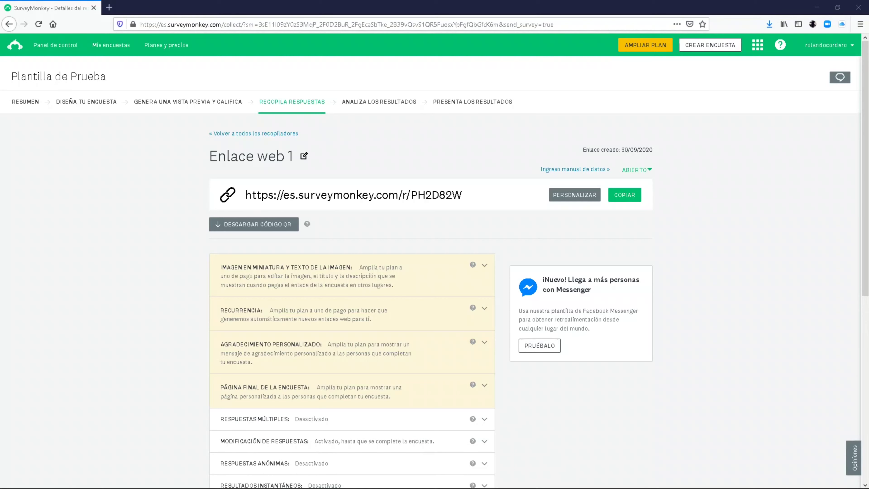
# - View QR_code_PH2D82W.png maximized in Photos, then close the viewer
pyautogui.moveTo(0, 46); pyautogui.dragTo(311, 45)
pyautogui.doubleClick(312, 45)
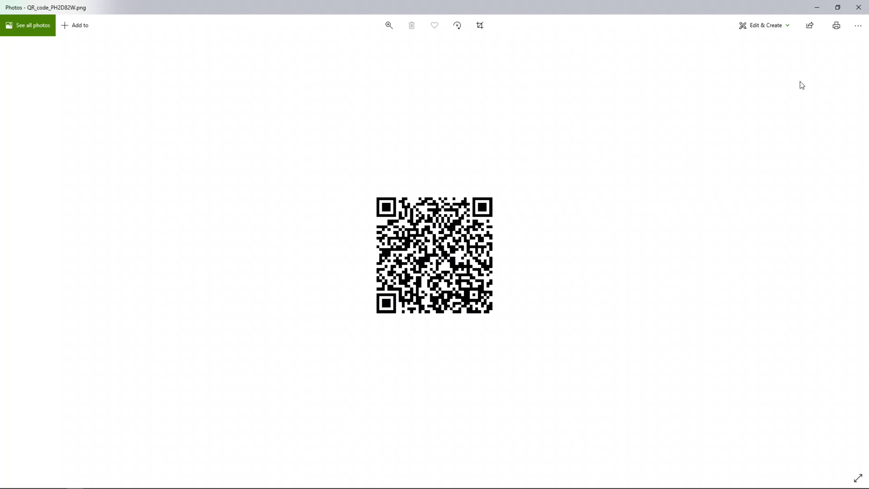
pyautogui.click(853, 13)
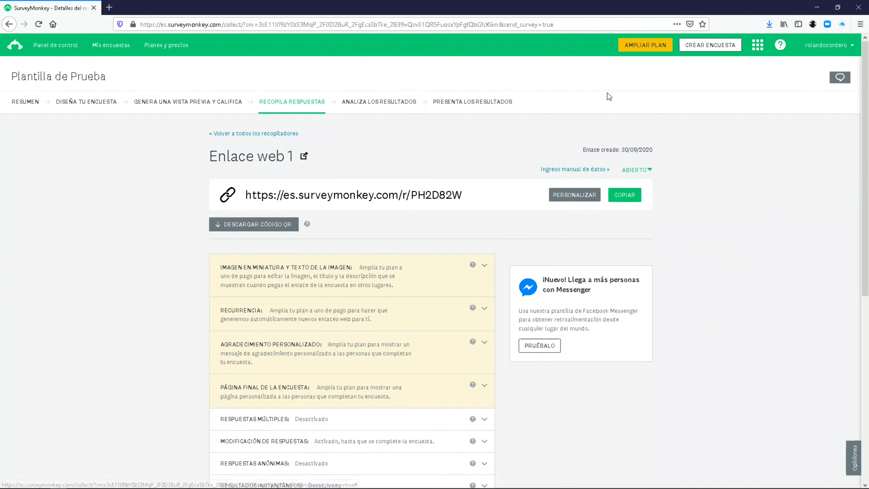
# - Copy the survey link again and go to google.com in a new tab
pyautogui.click(625, 195)
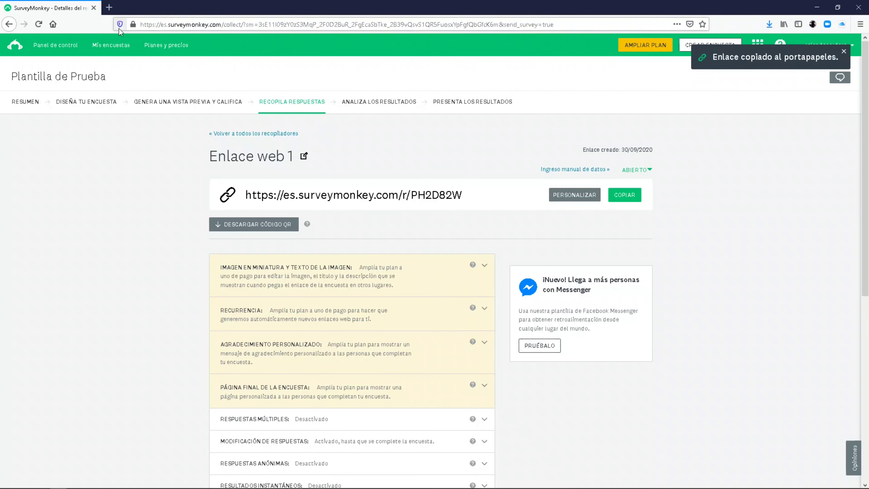
pyautogui.hotkey('ctrl', 't')
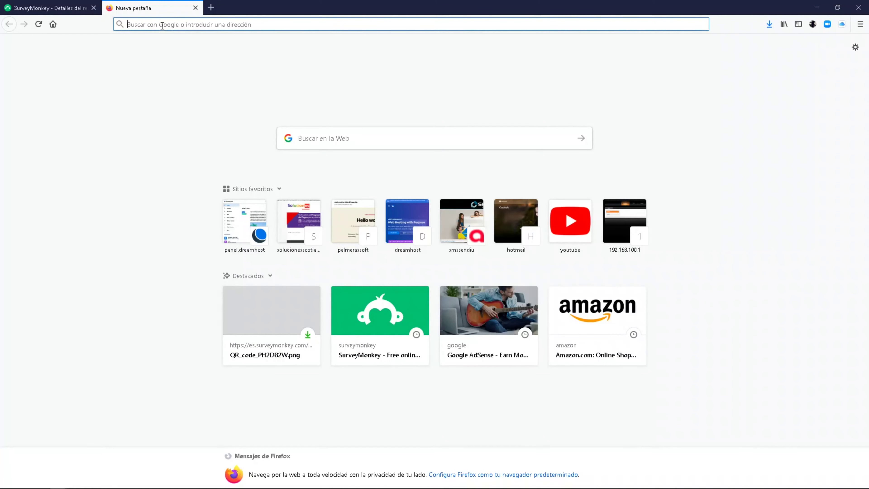
pyautogui.click(184, 24)
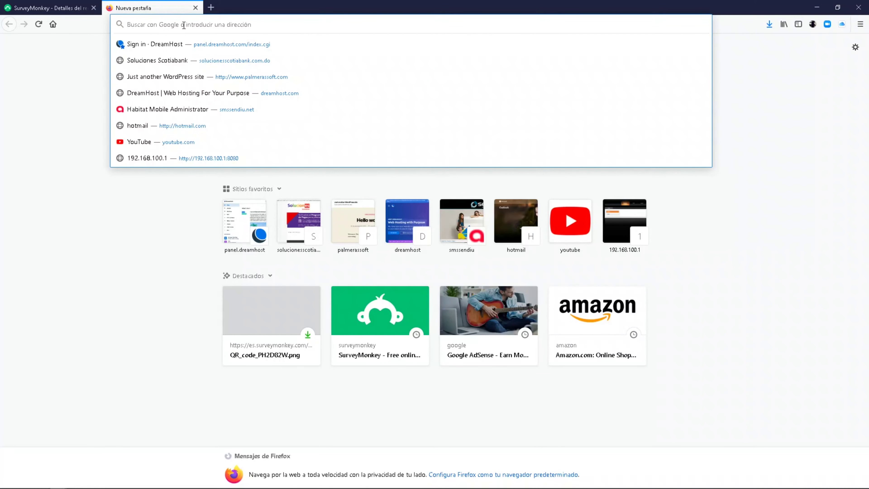
pyautogui.write('B')
pyautogui.press('BackSpace')
pyautogui.press('BackSpace')
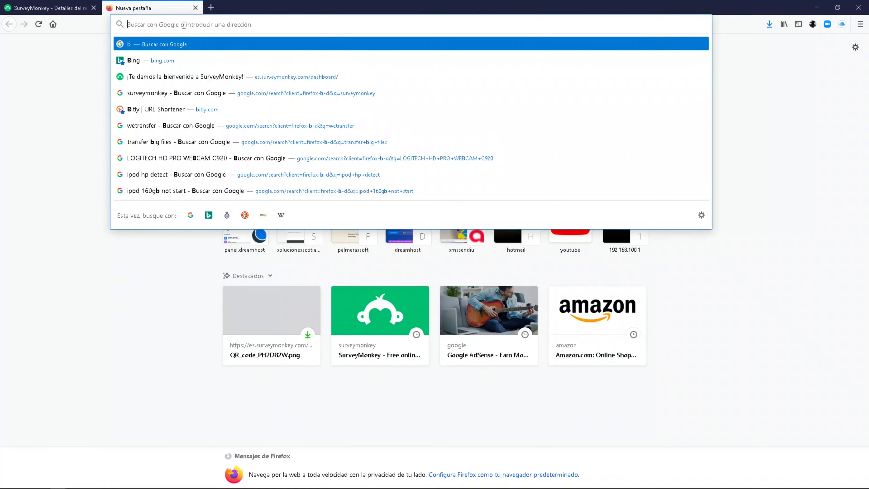
pyautogui.write('goo')
pyautogui.press('Return')
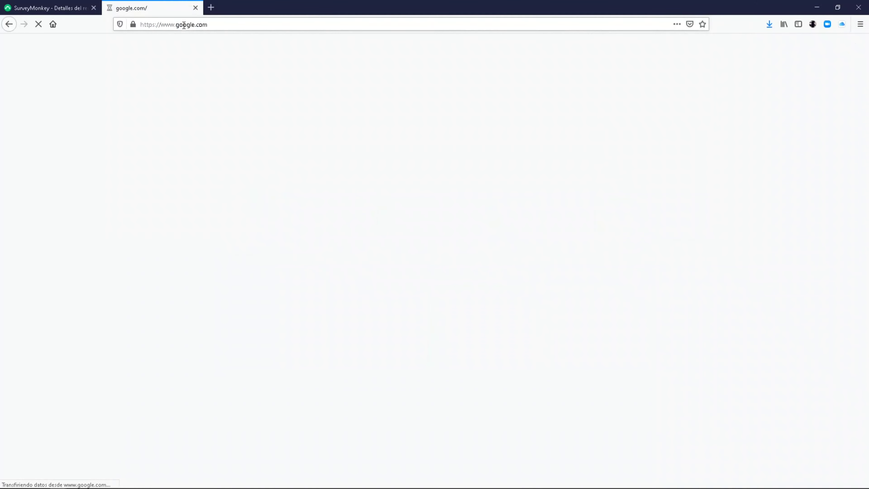
# - Search Google for 'bit.ly'
pyautogui.write('bit')
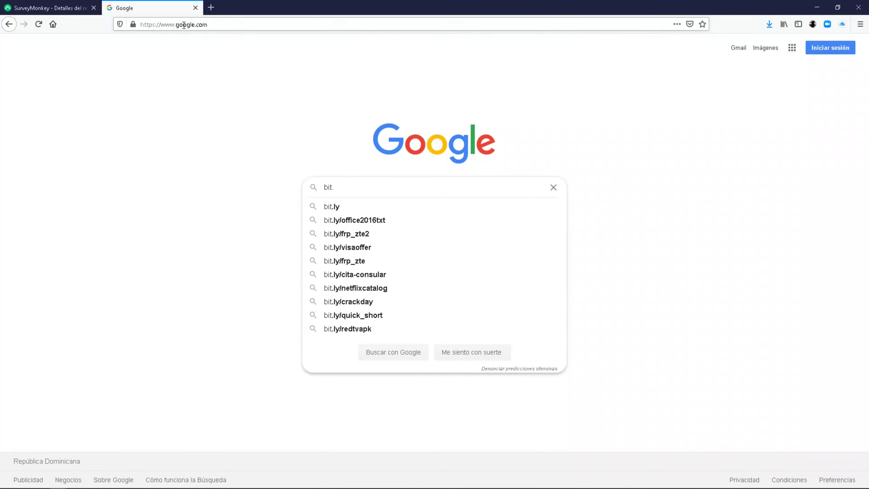
pyautogui.write('.ly')
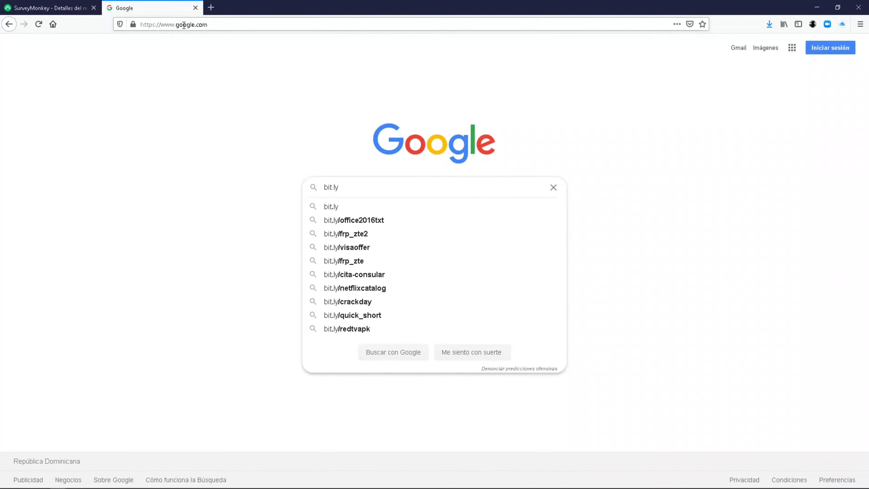
pyautogui.press('Return')
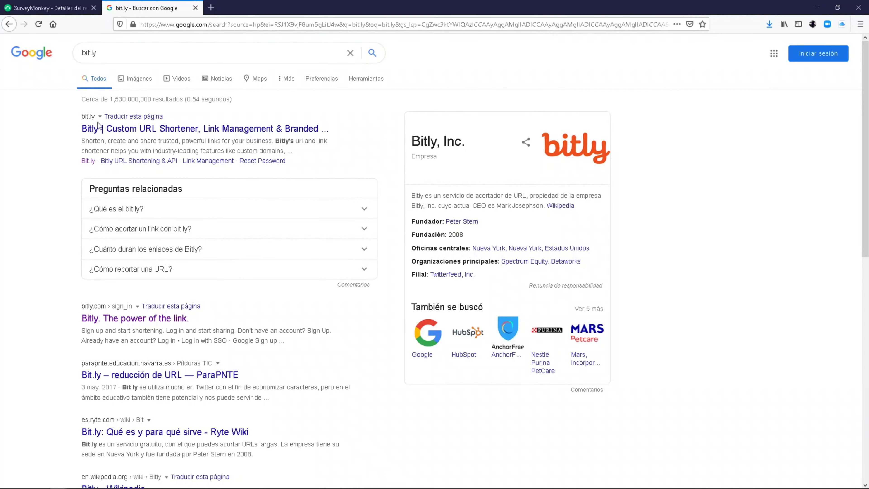
# - Go to Bitly's site from the results, accept the cookie notice, and reach the pricing plans page
pyautogui.click(94, 130)
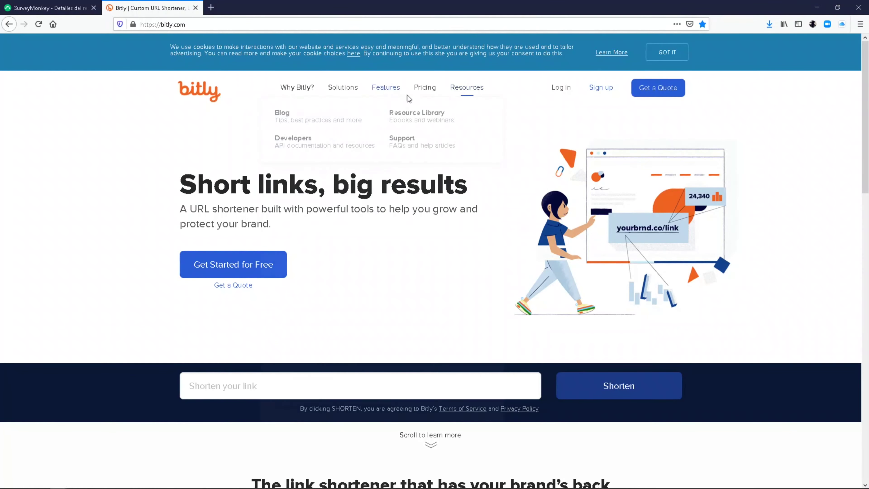
pyautogui.click(670, 55)
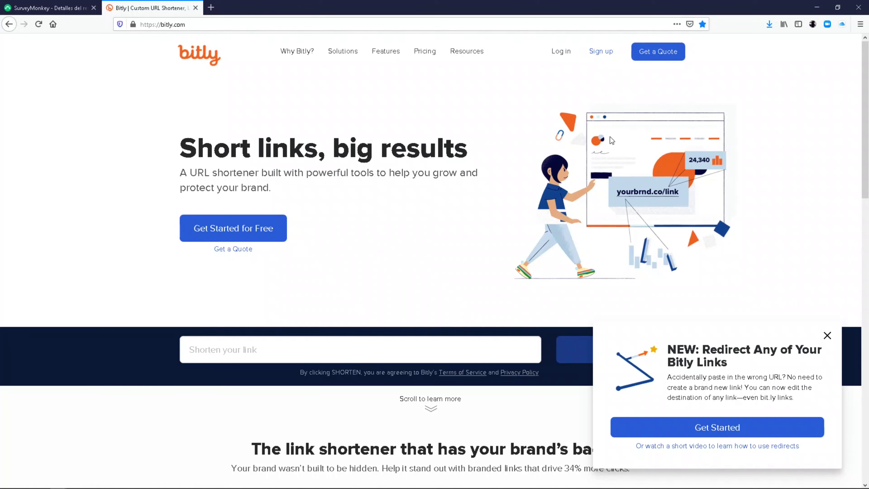
pyautogui.click(603, 55)
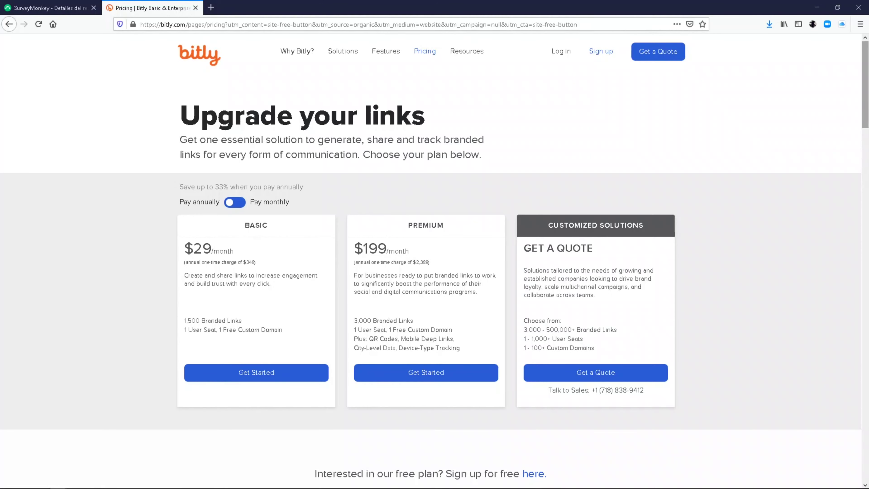
pyautogui.moveTo(867, 123); pyautogui.dragTo(866, 134)
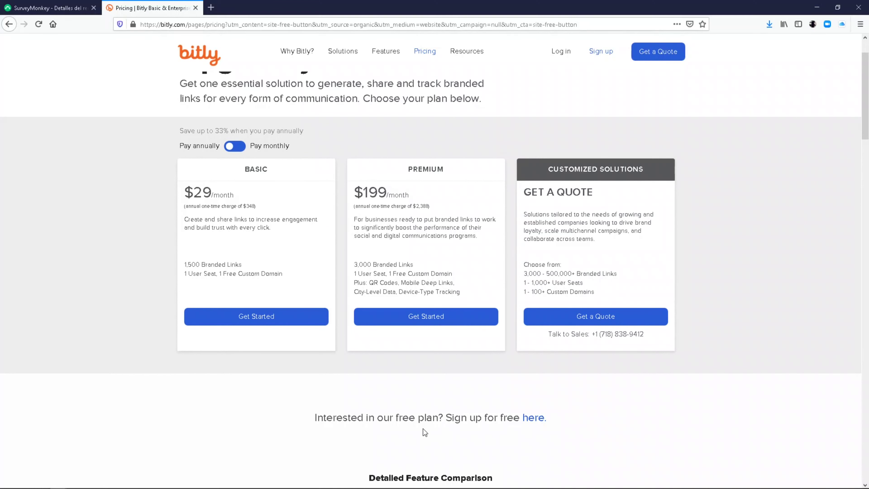
# - Switch from the free-plan sign-up form to Log in and submit the autofilled account credentials
pyautogui.click(534, 423)
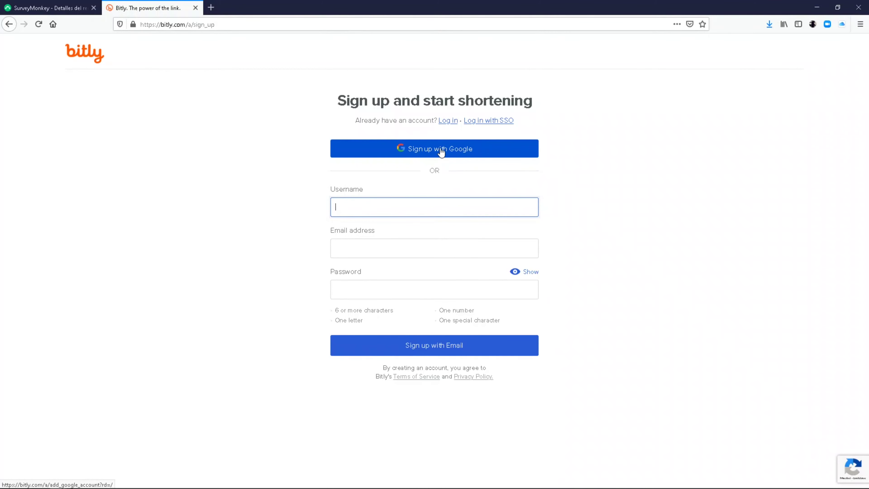
pyautogui.click(355, 208)
pyautogui.click(317, 213)
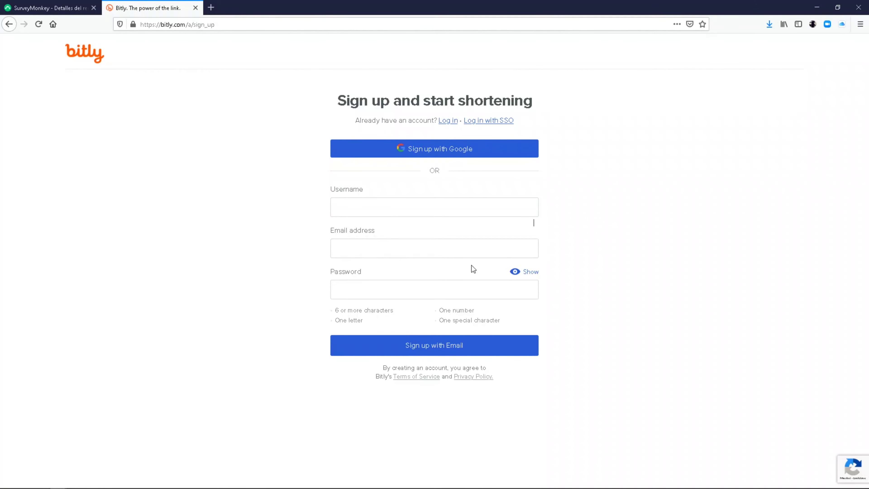
pyautogui.click(446, 120)
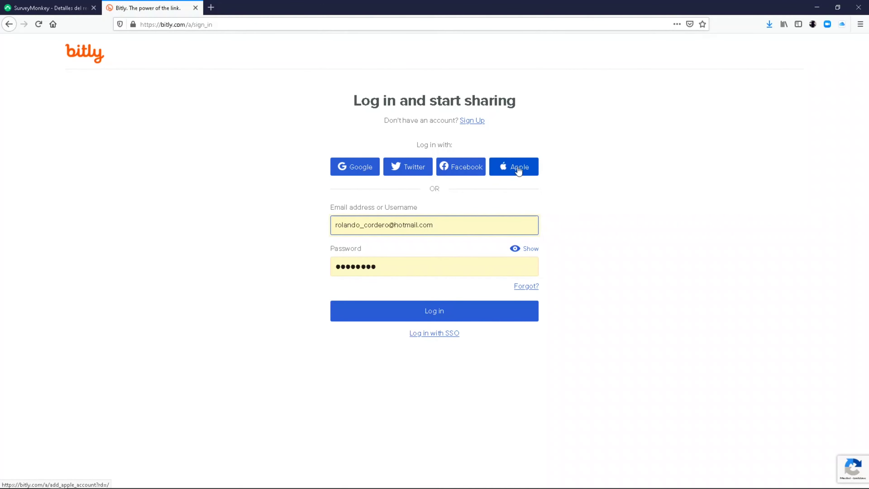
pyautogui.click(442, 316)
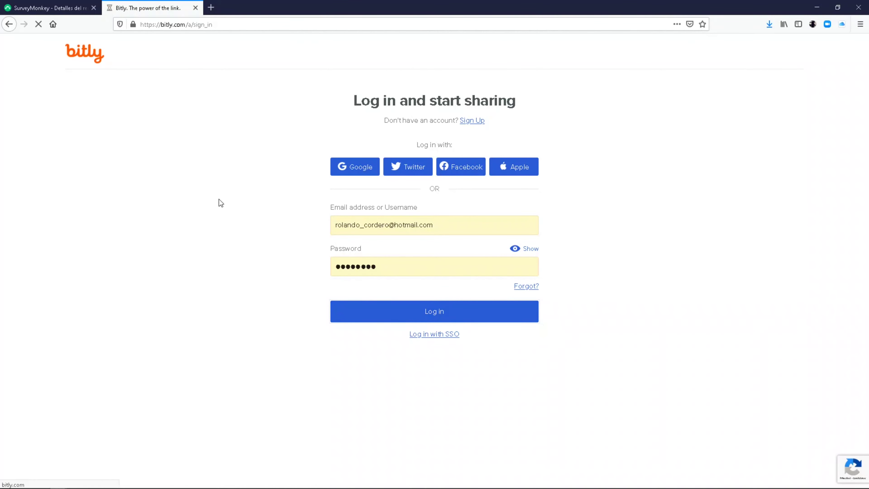